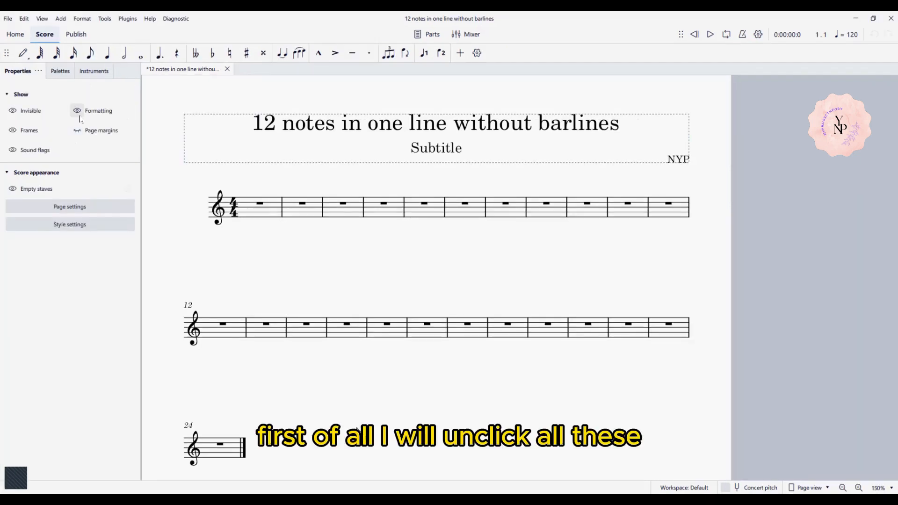
- Turn off the display of invisible elements, frames and formatting marks in the score
click(12, 110)
click(12, 129)
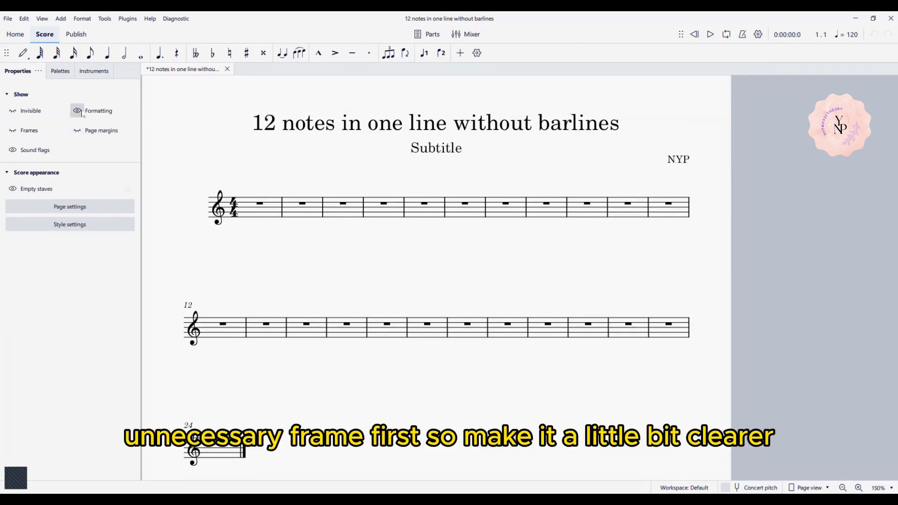
click(79, 111)
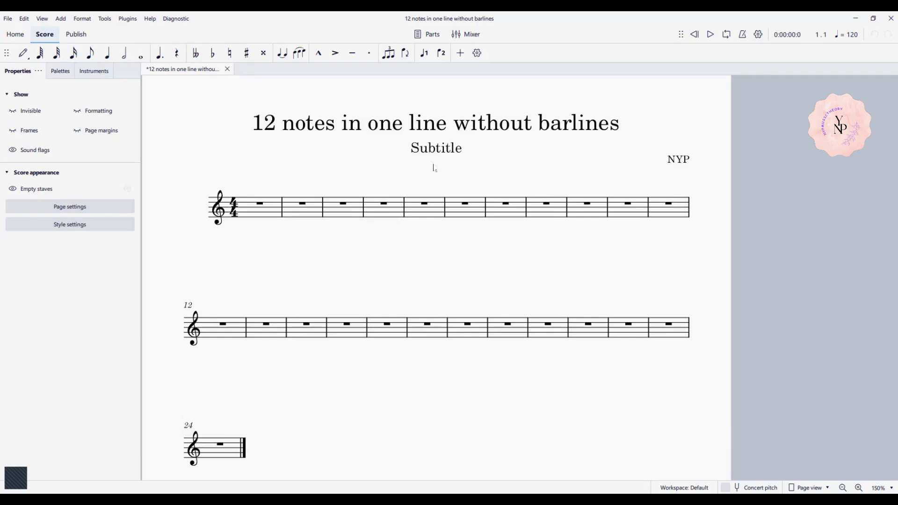
- Clear the subtitle text below the score title
click(445, 149)
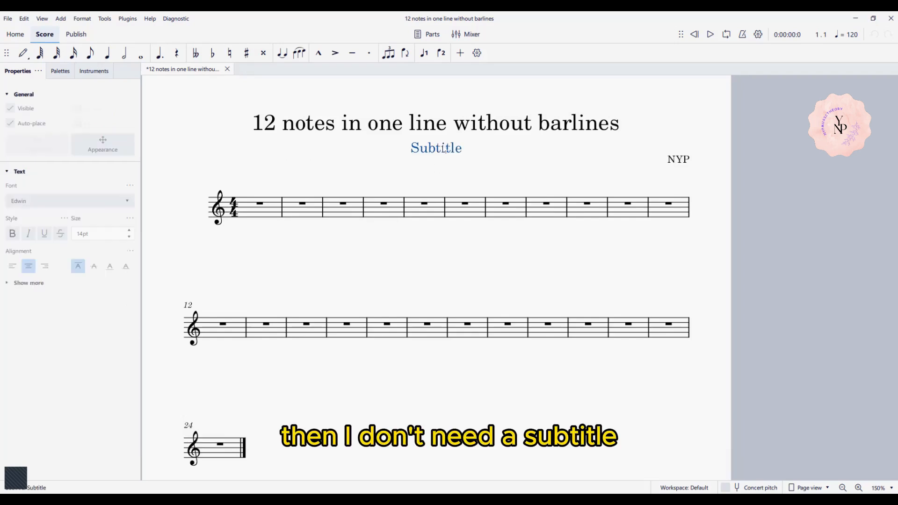
double_click(445, 149)
drag(410, 148, 463, 154)
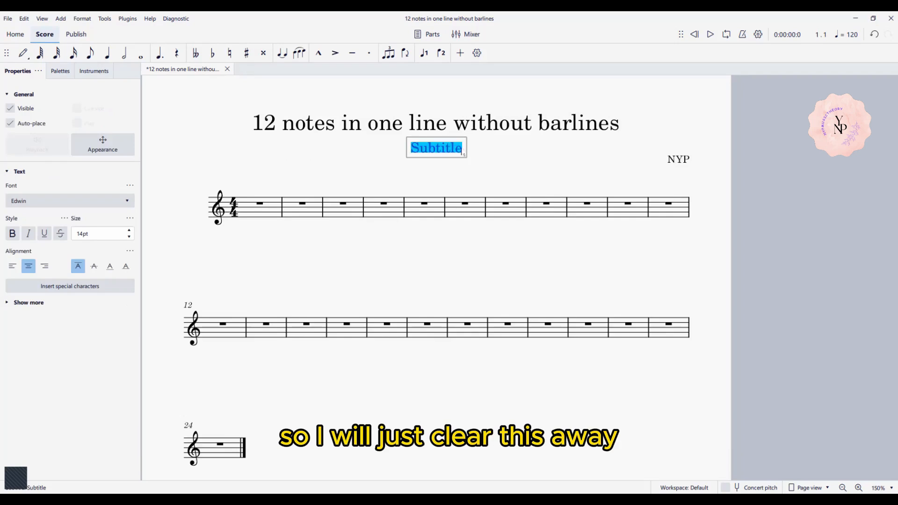
key(BackSpace)
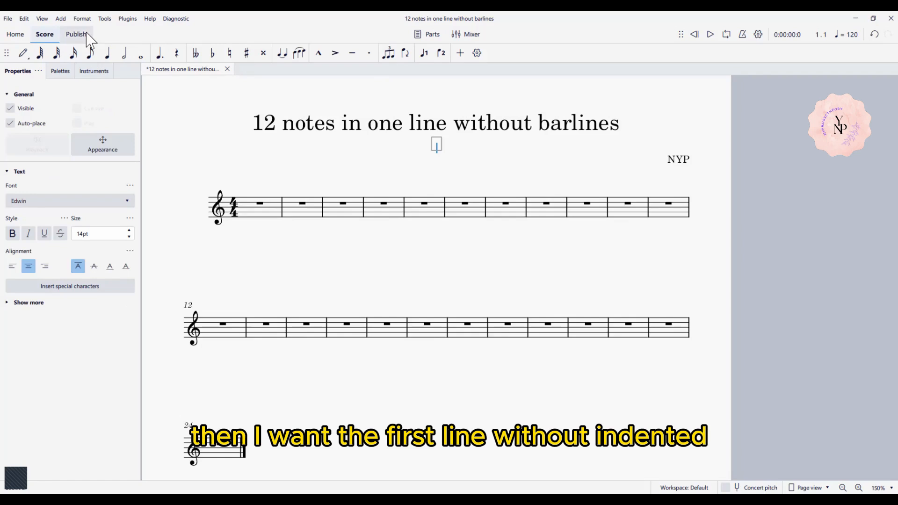
- Disable indentation on the first system in the style settings and make the 4/4 time signature invisible
click(77, 19)
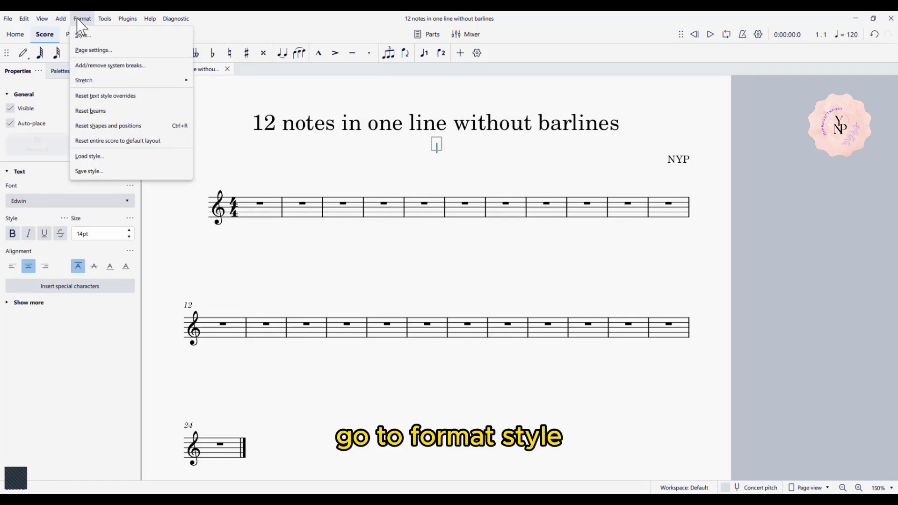
click(73, 34)
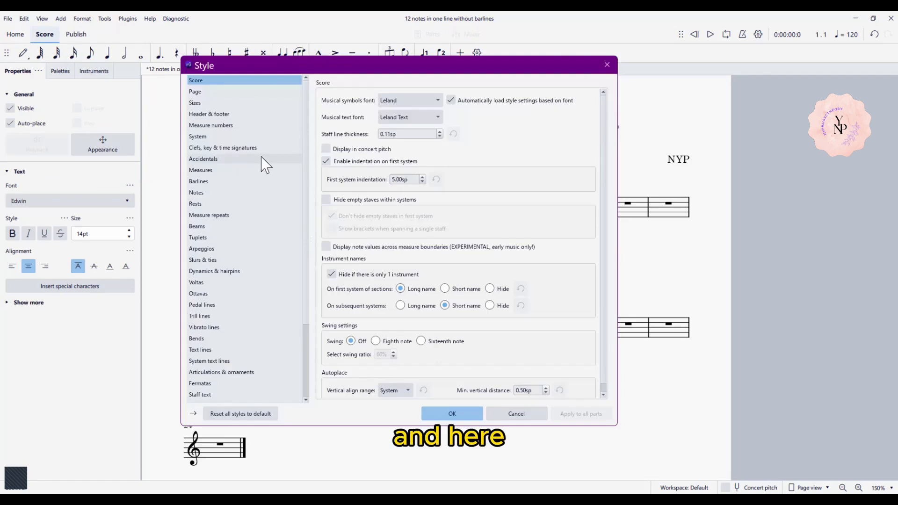
click(326, 161)
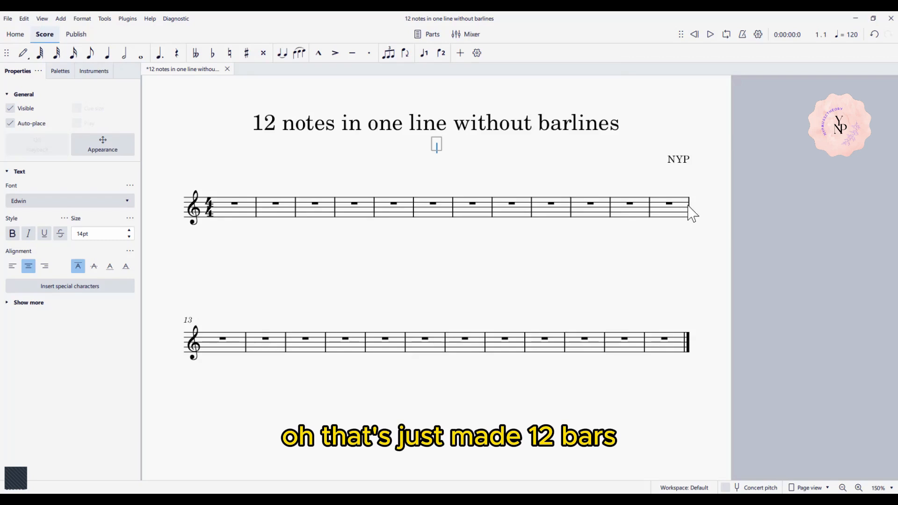
click(209, 213)
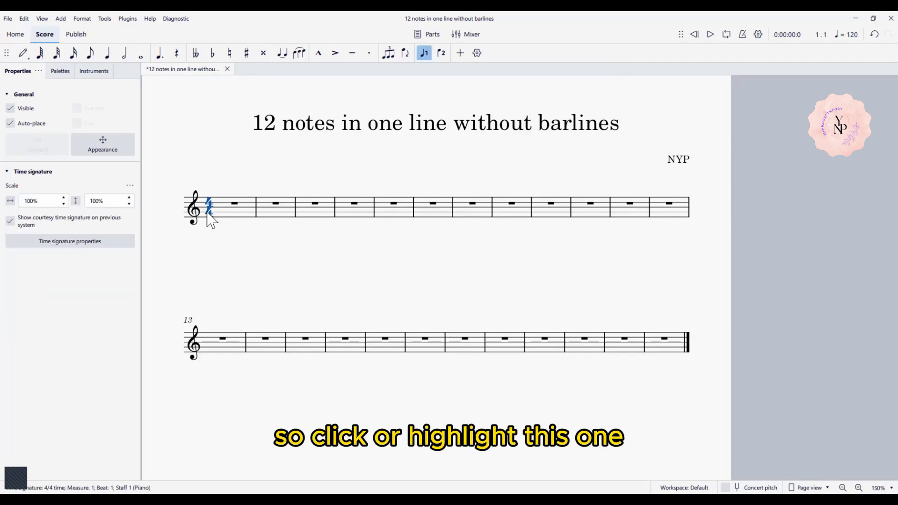
click(10, 108)
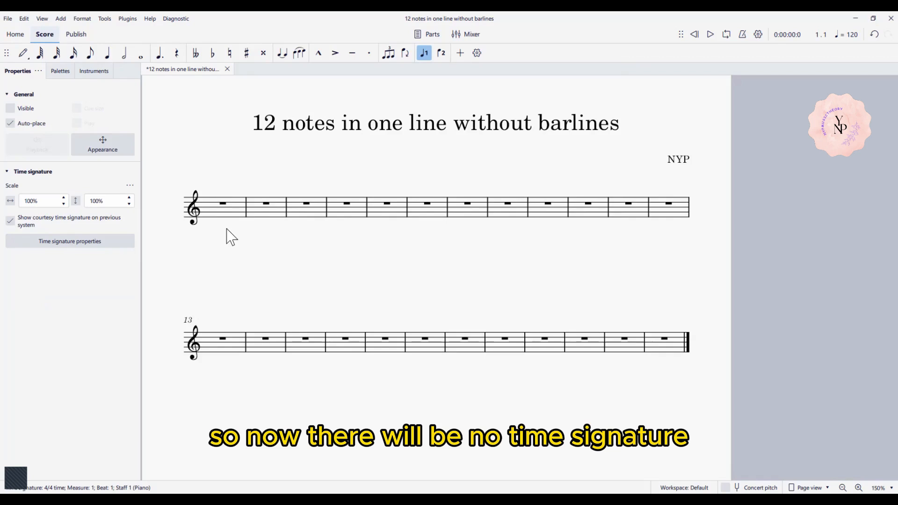
- Enter whole notes F4, B4 and G-sharp 4 in measures 1 to 3
click(223, 204)
key(n)
key(7)
key(f)
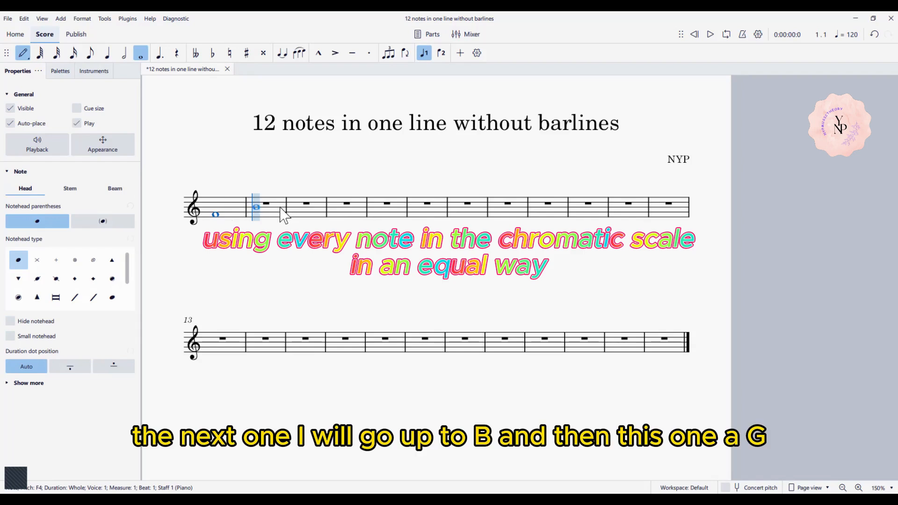
click(281, 208)
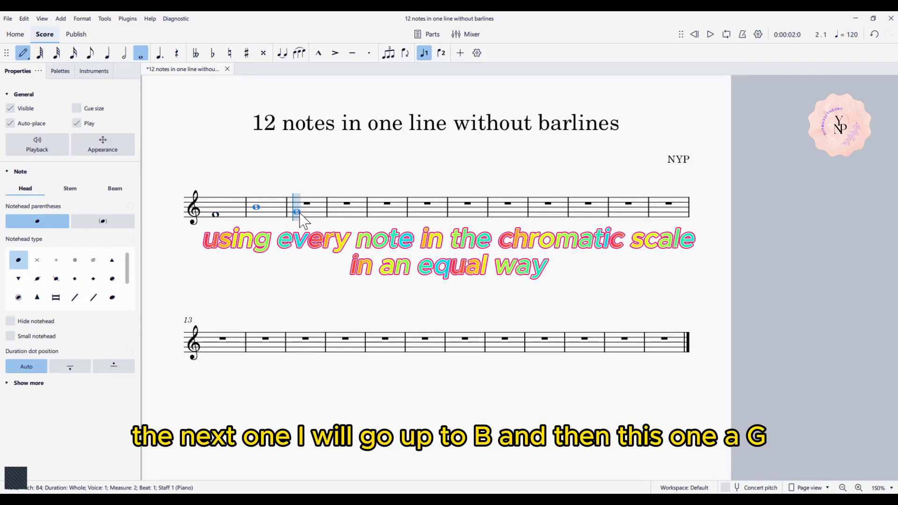
click(300, 214)
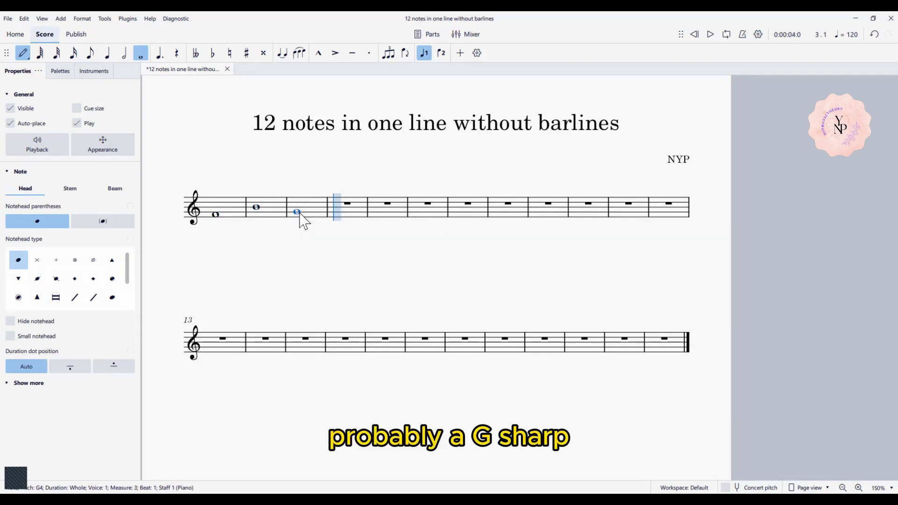
key(Escape)
key(Up)
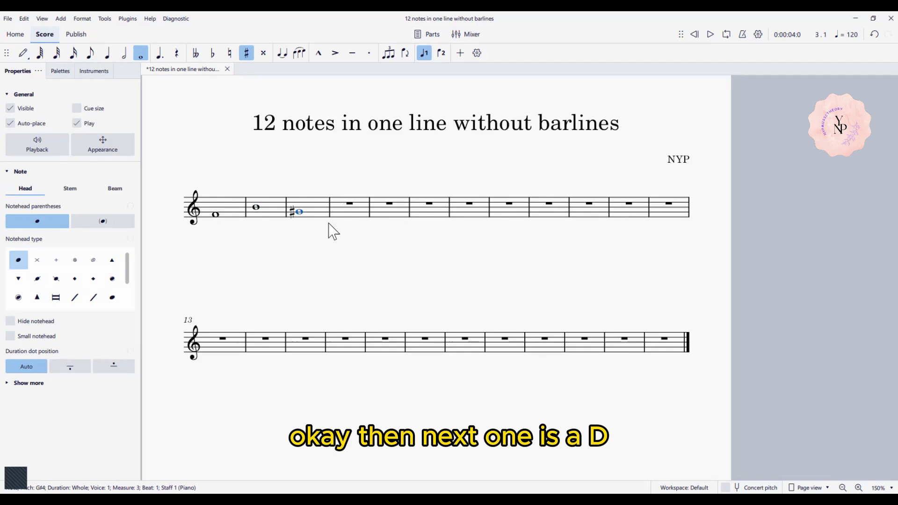
- Enter whole notes D4, C5 and A-flat 4 in measures 4 to 6
key(n)
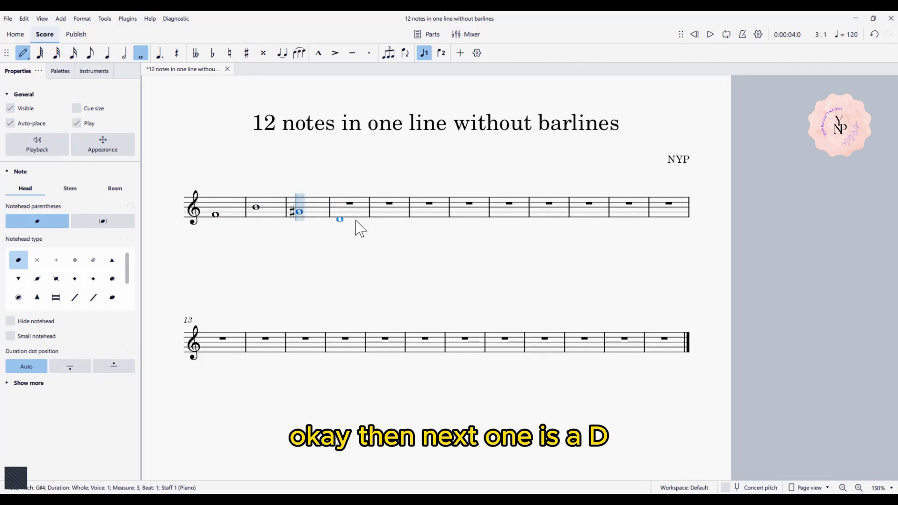
click(357, 220)
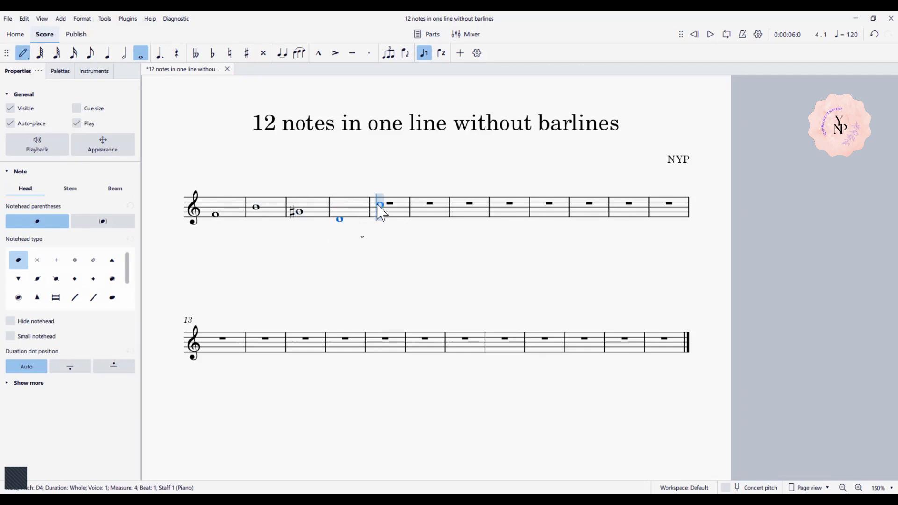
click(379, 205)
click(418, 211)
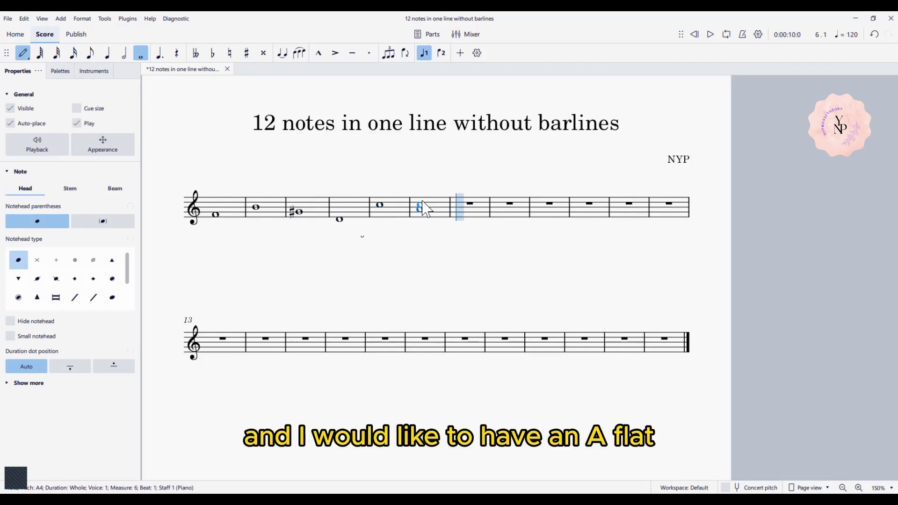
click(212, 55)
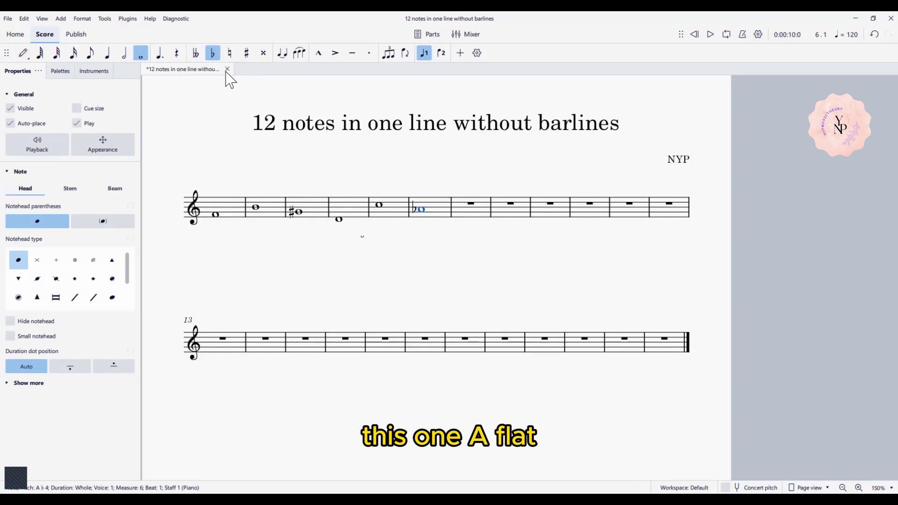
- Enter a whole note F in measure 7, raise it one octave and sharpen it to F-sharp 5
click(473, 212)
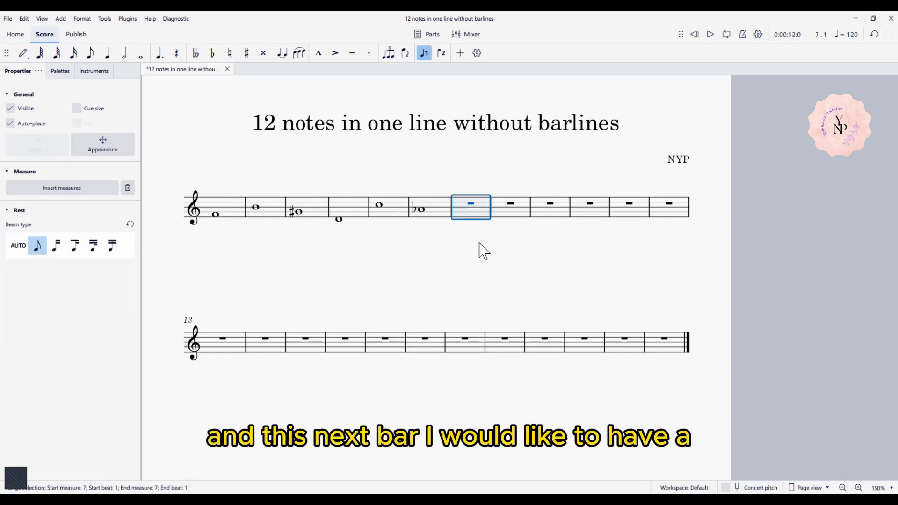
click(479, 243)
click(471, 202)
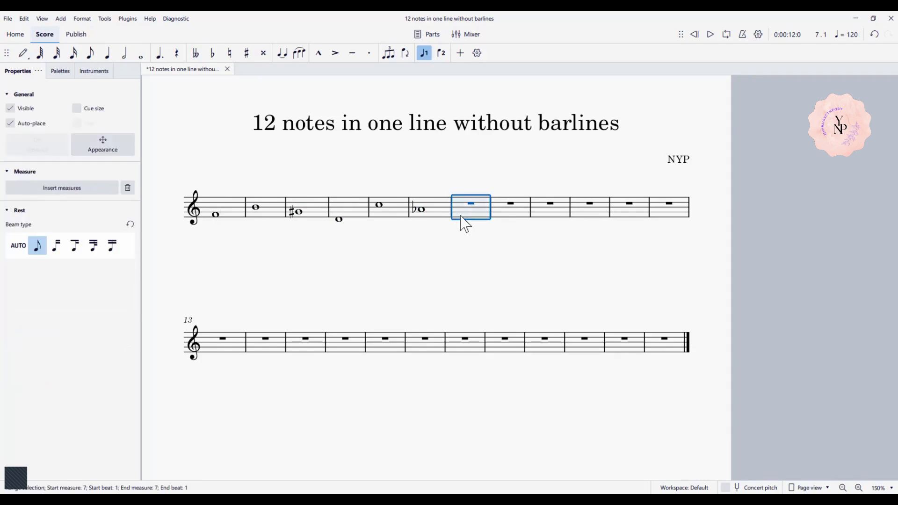
click(471, 203)
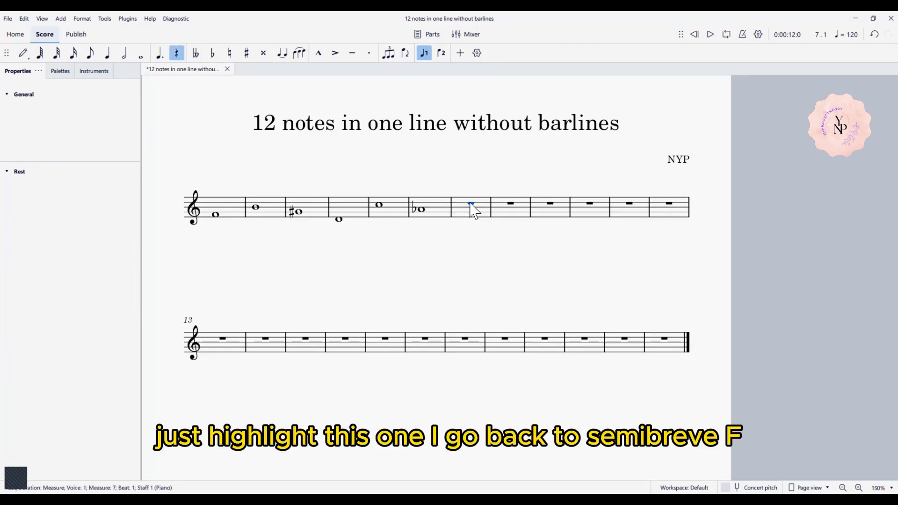
click(141, 53)
key(f)
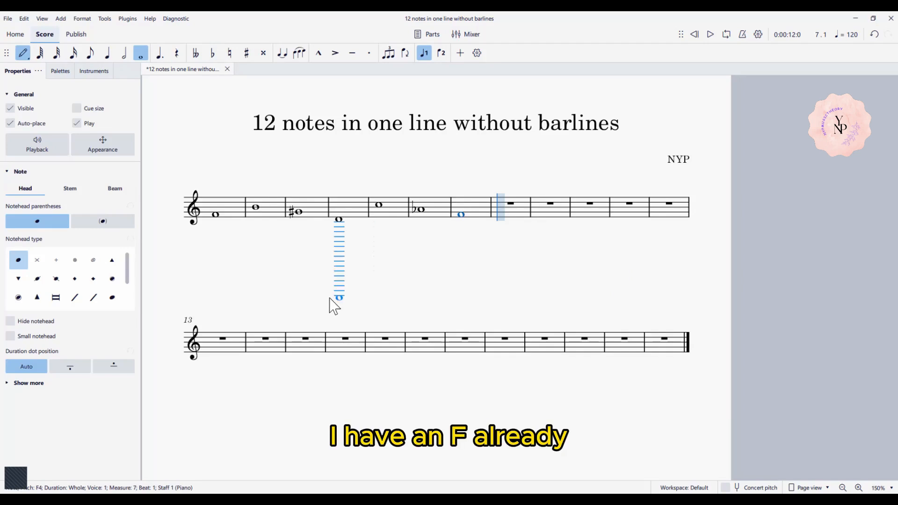
key(ctrl+Up)
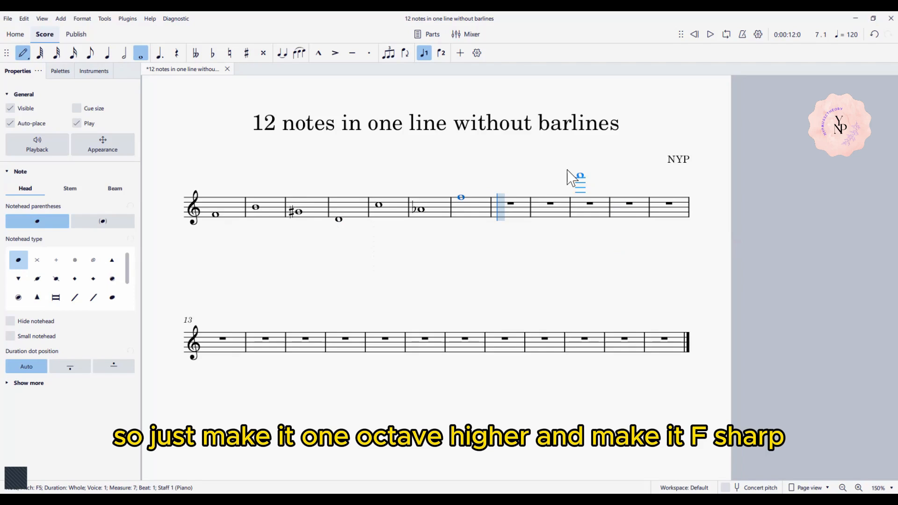
key(Escape)
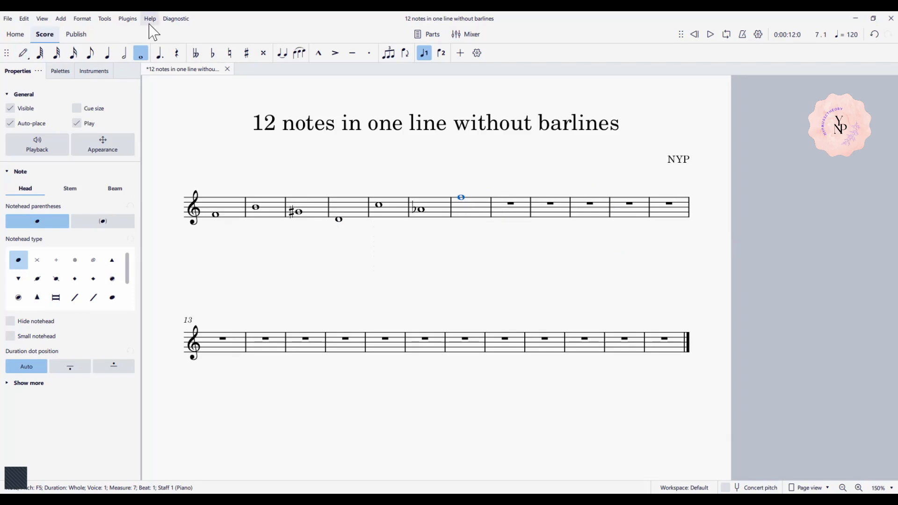
click(245, 54)
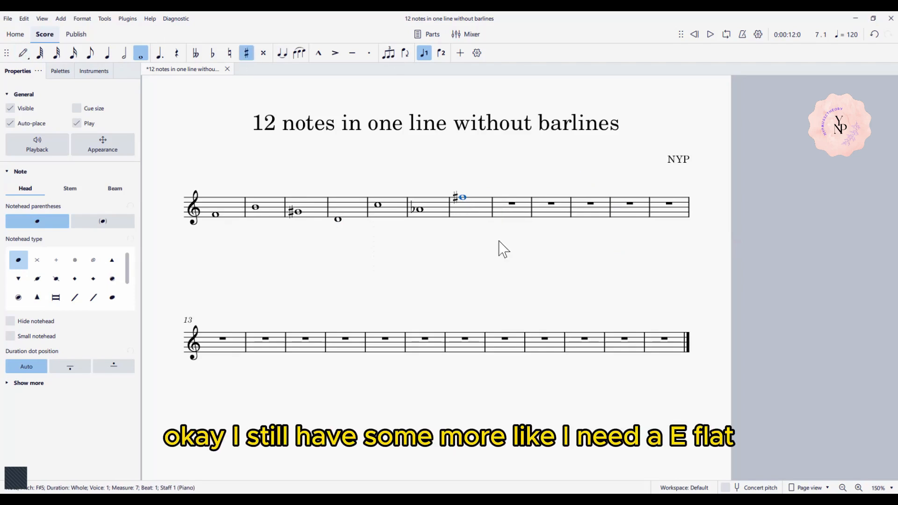
- Enter an E-flat 5 whole note in measure 8
click(513, 206)
key(e)
key(Down)
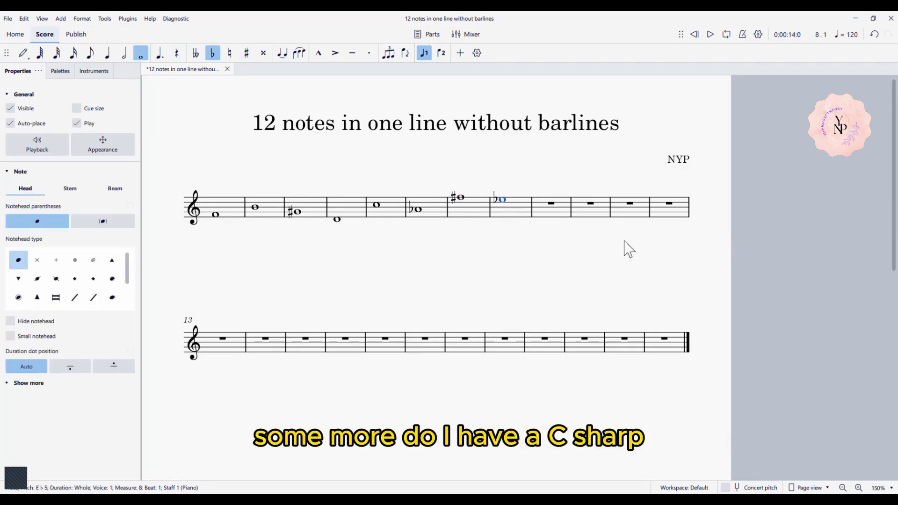
- Enter a C-sharp 5 whole note in measure 9
click(551, 204)
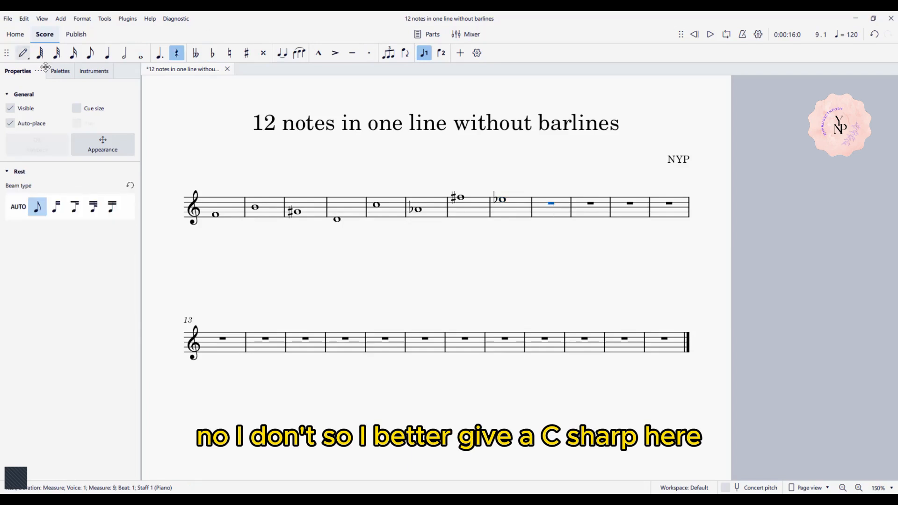
click(141, 53)
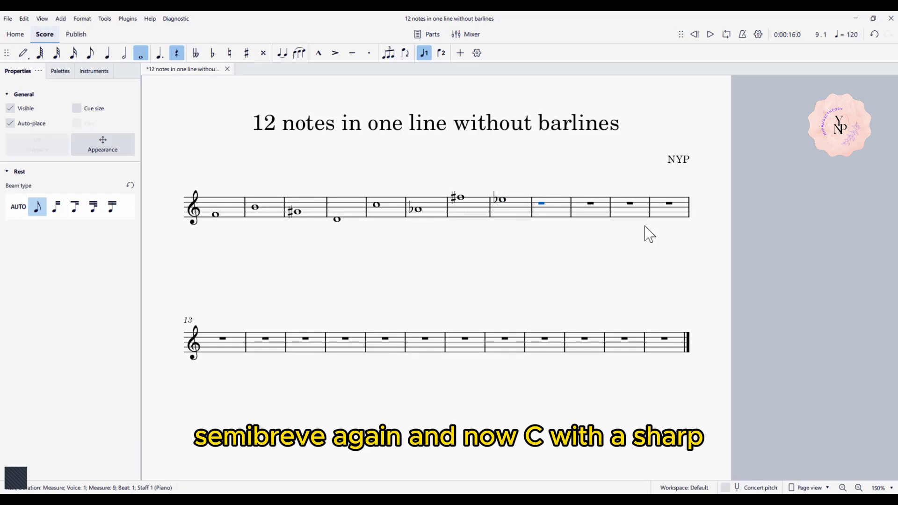
key(c)
key(Escape)
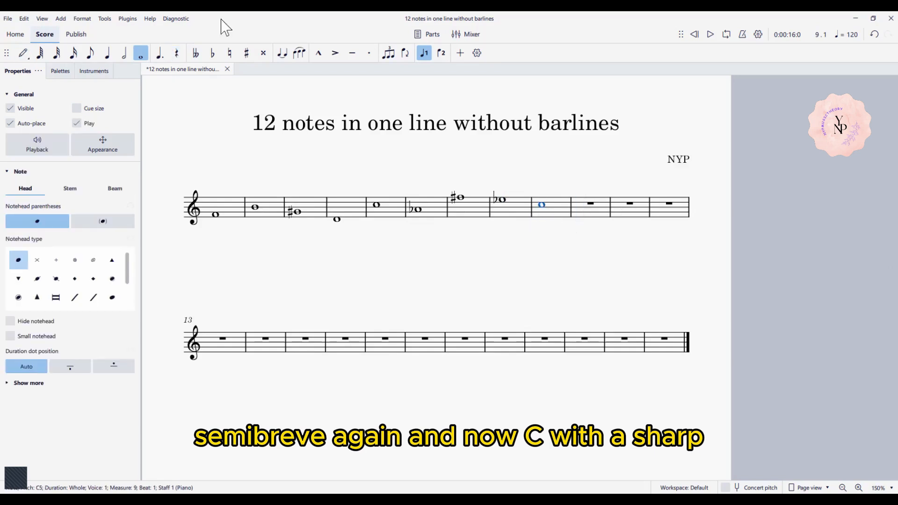
click(247, 53)
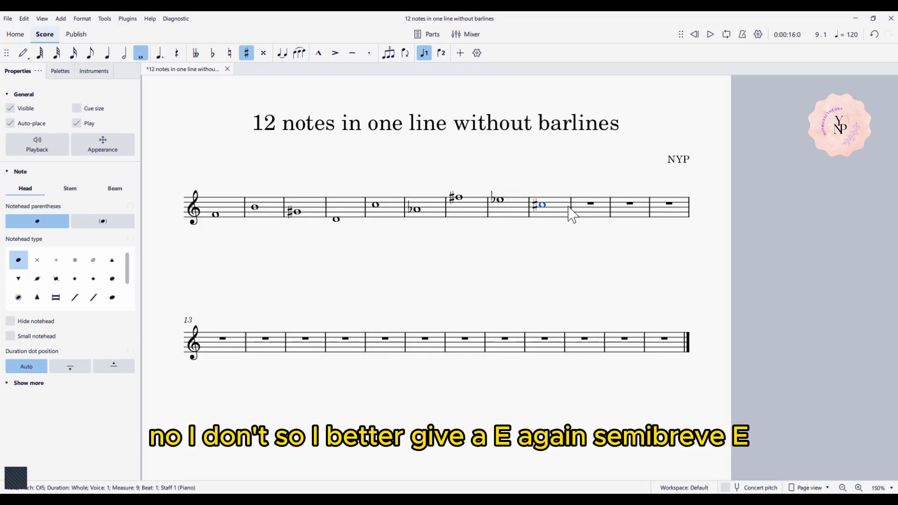
- Enter whole notes E4 in measure 10 and G4 in measure 11
click(591, 204)
key(n)
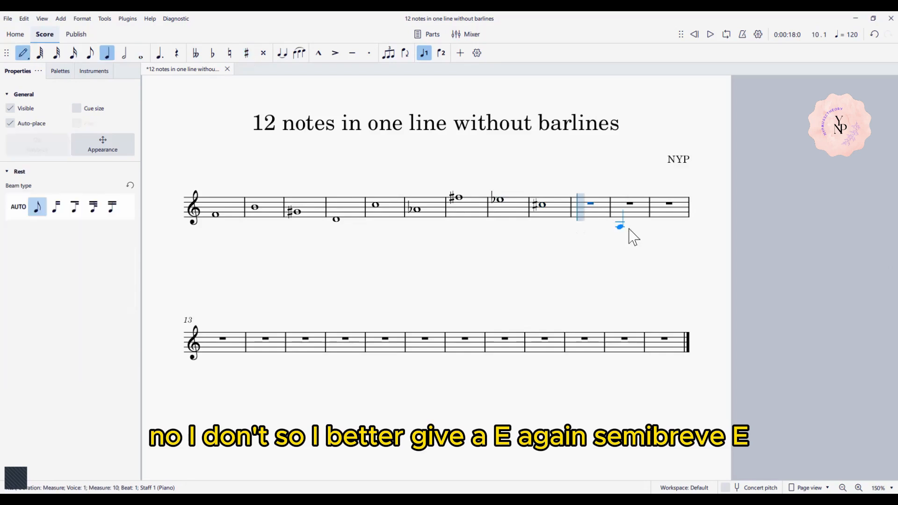
click(141, 53)
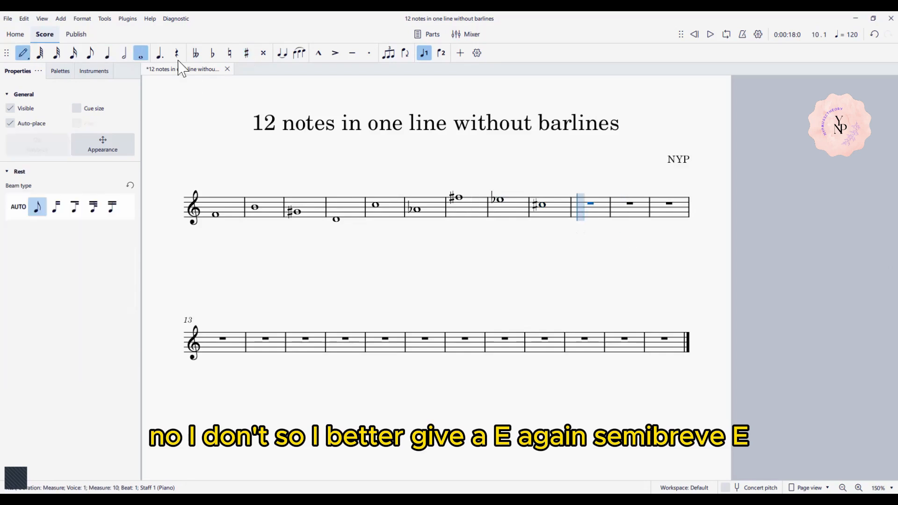
click(592, 218)
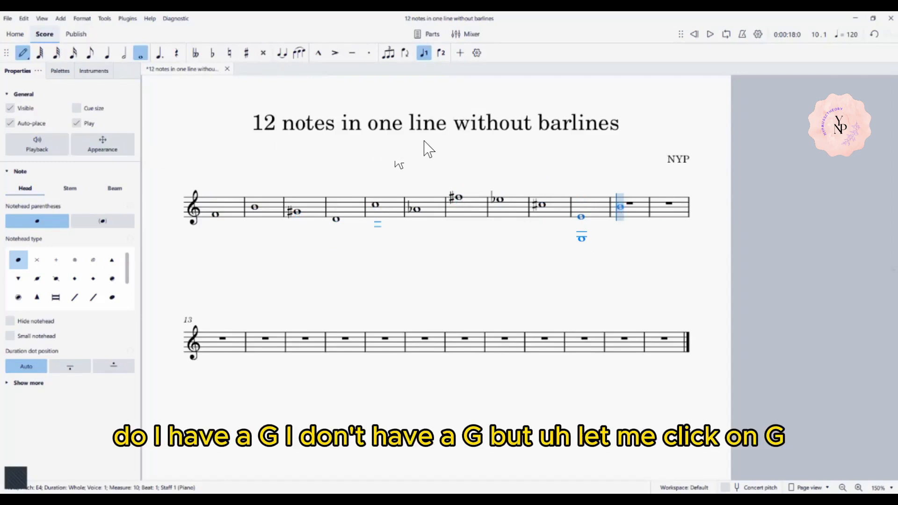
key(g)
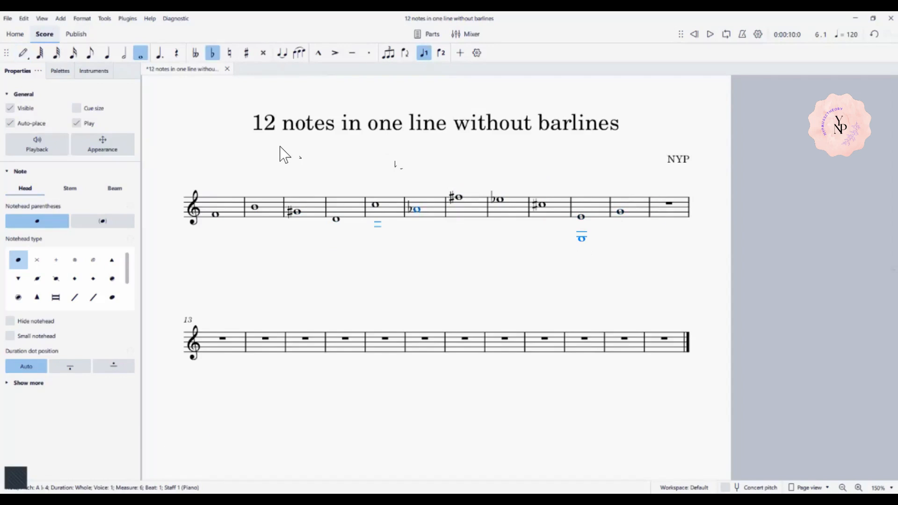
- Change the whole note in measure 6 to B-flat 4
key(Escape)
click(420, 209)
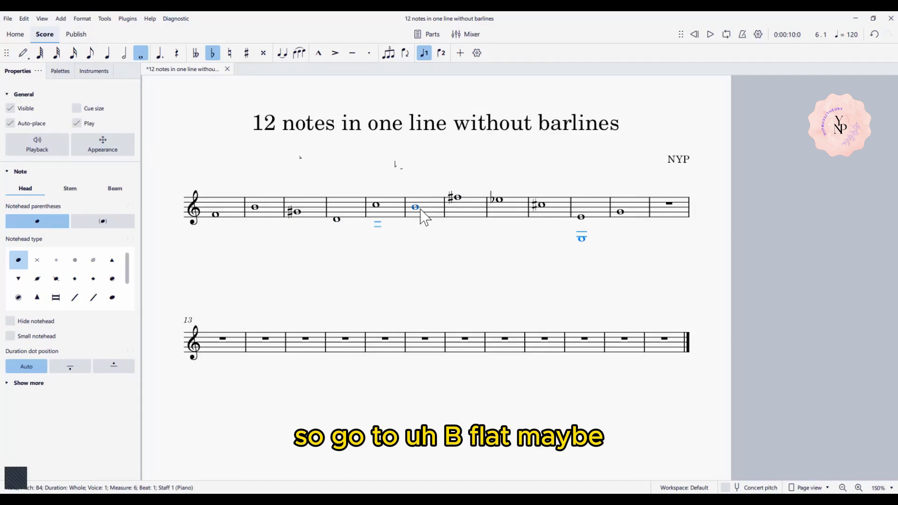
click(416, 208)
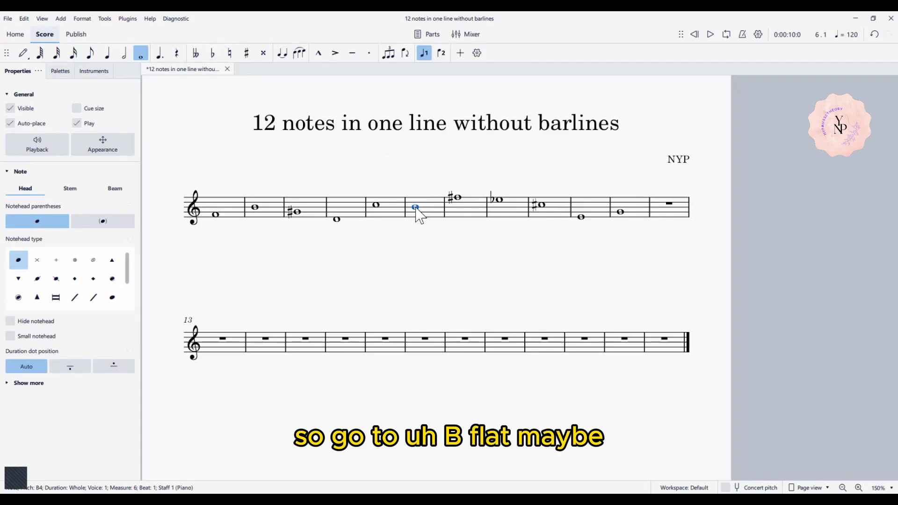
click(212, 53)
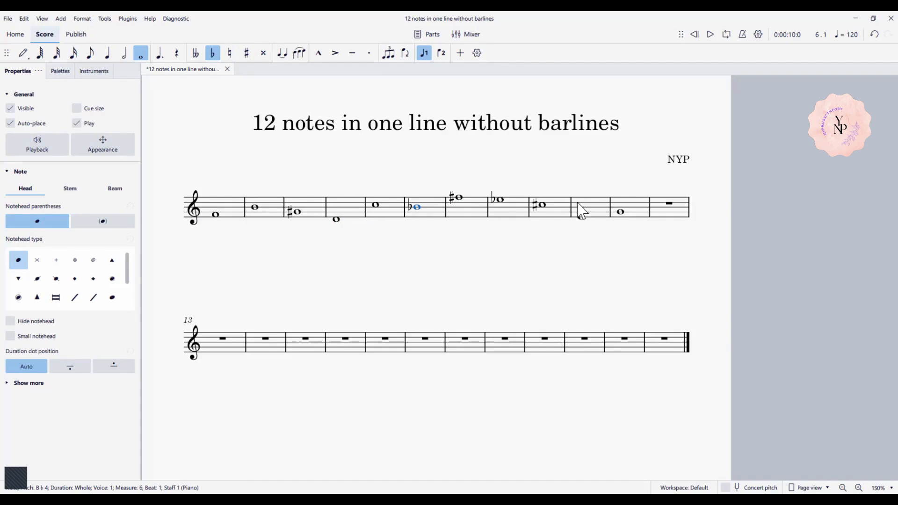
- Set the whole note in measure 11 to G4 and enter an A4 whole note in measure 12
click(621, 212)
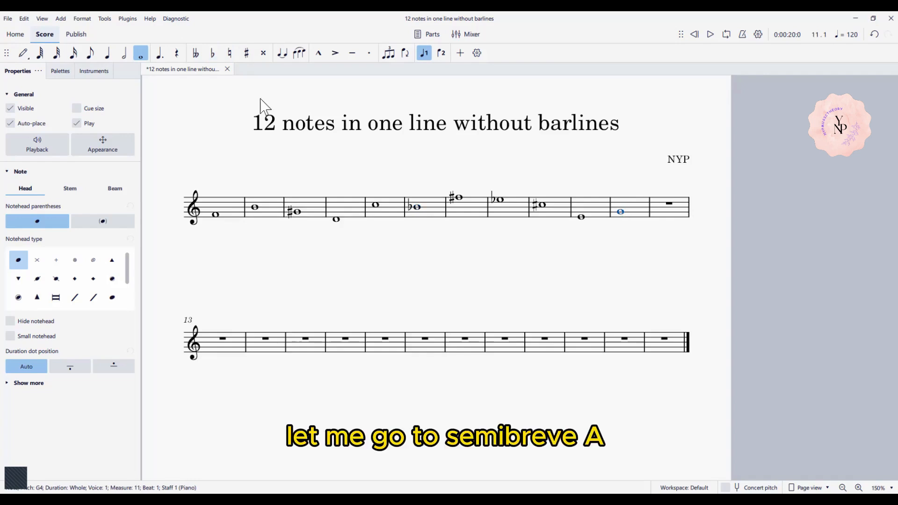
key(n)
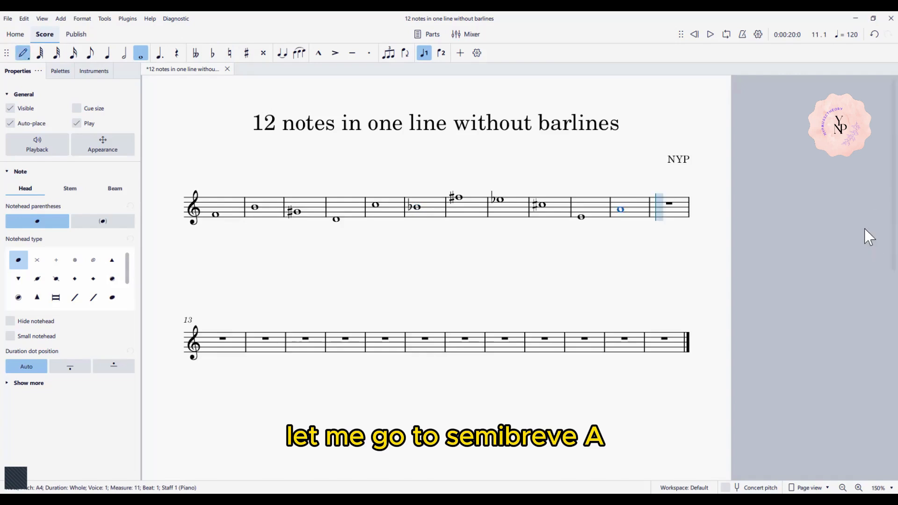
key(a)
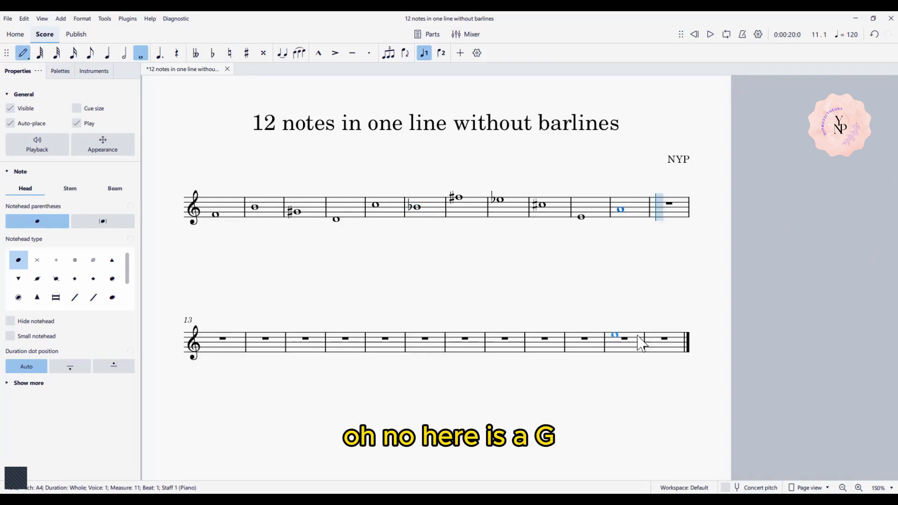
key(Down)
key(Down)
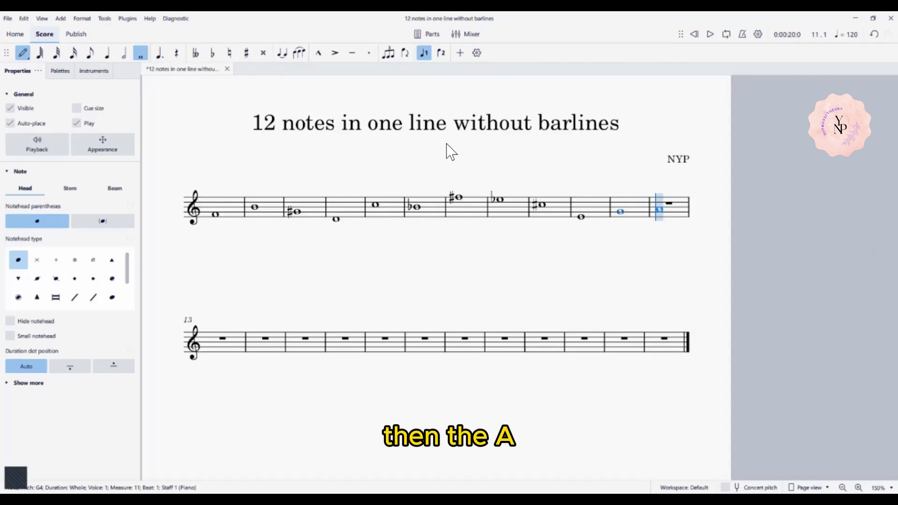
key(a)
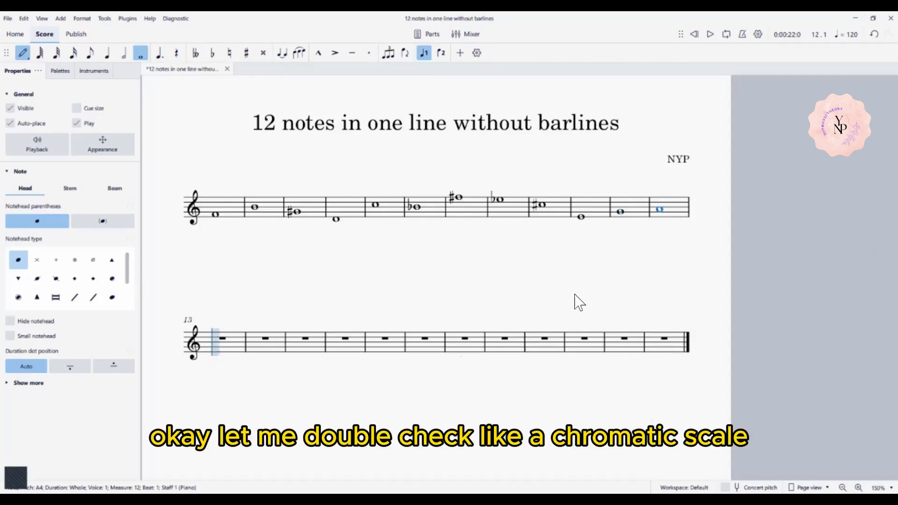
key(Escape)
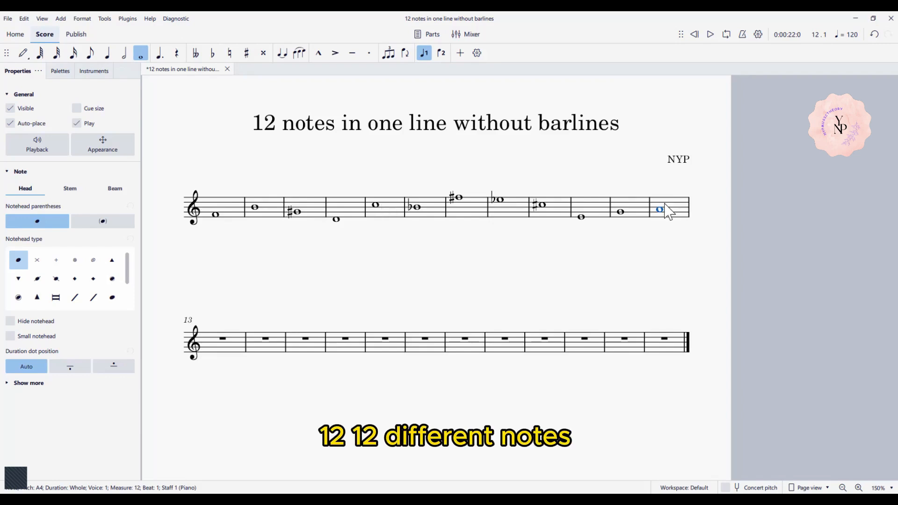
- Play back the twelve-note row and stop the playback
click(710, 35)
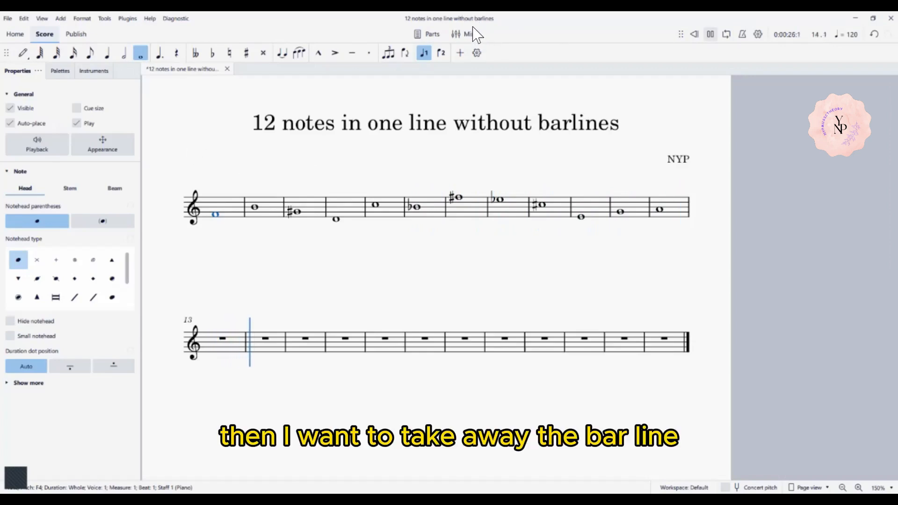
key(space)
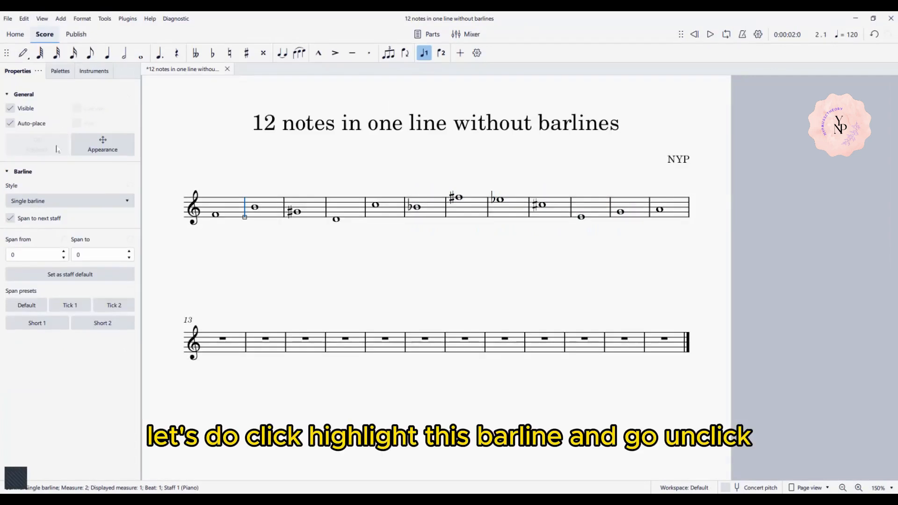
- Make the barlines between the twelve notes of the first system invisible, one after another
click(10, 109)
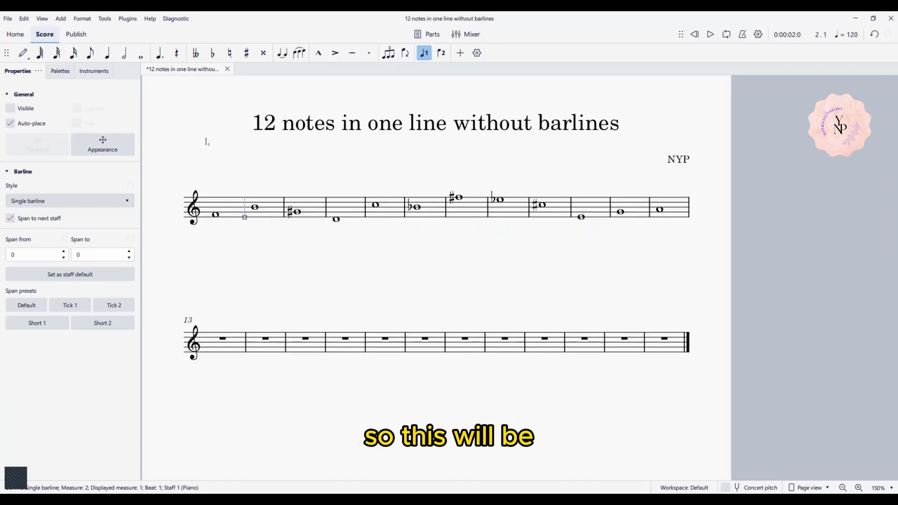
click(242, 237)
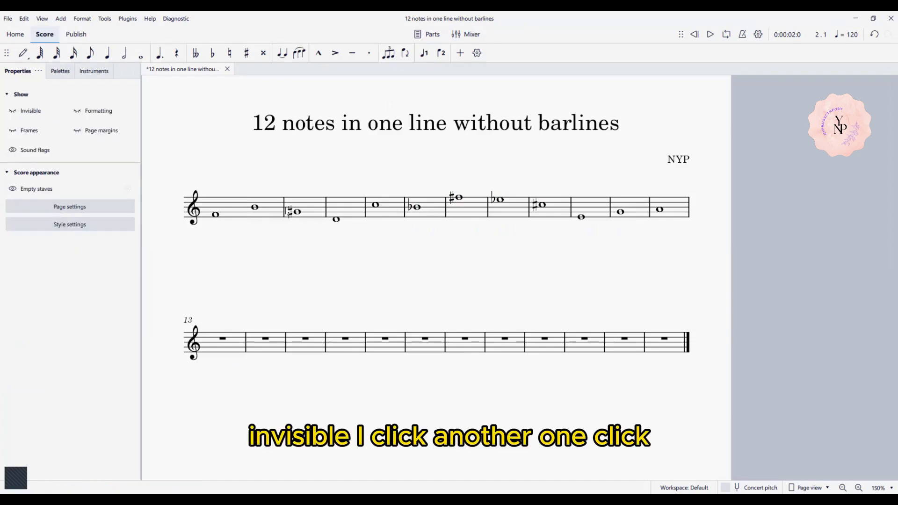
click(284, 208)
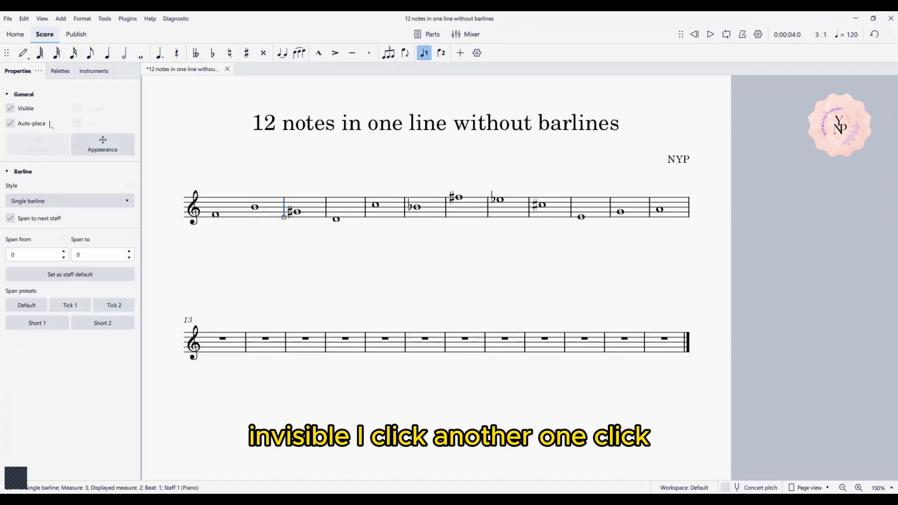
click(11, 108)
click(326, 209)
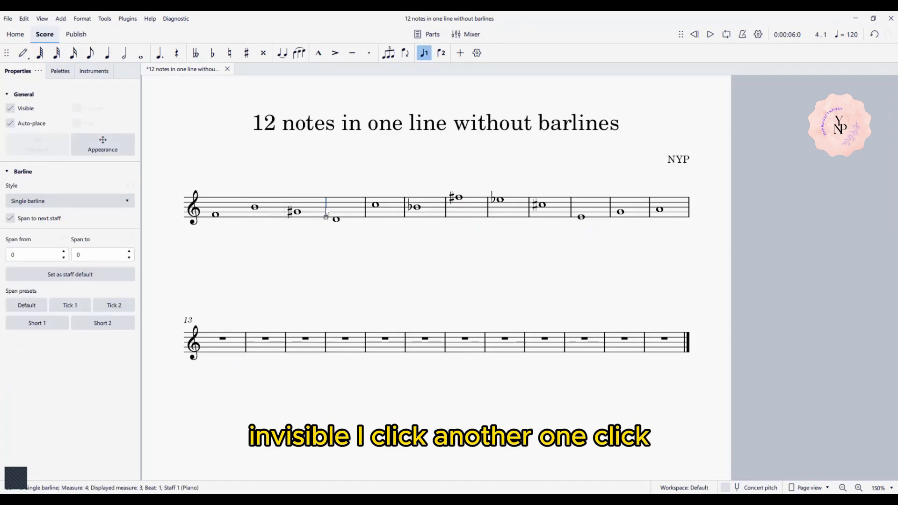
click(10, 108)
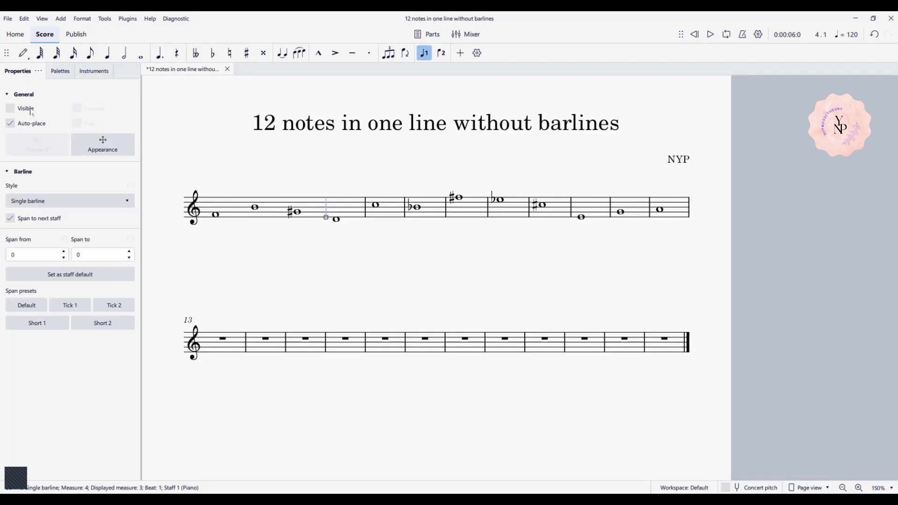
click(365, 207)
click(10, 108)
click(404, 206)
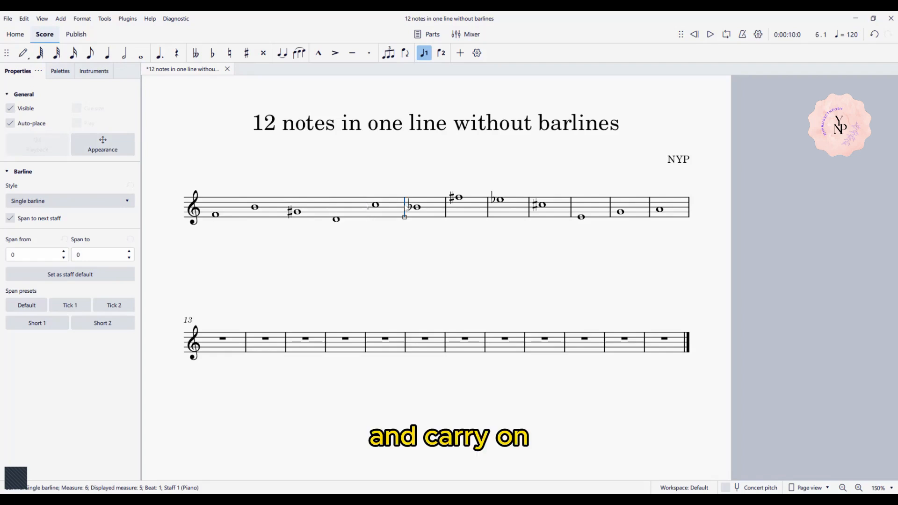
click(11, 109)
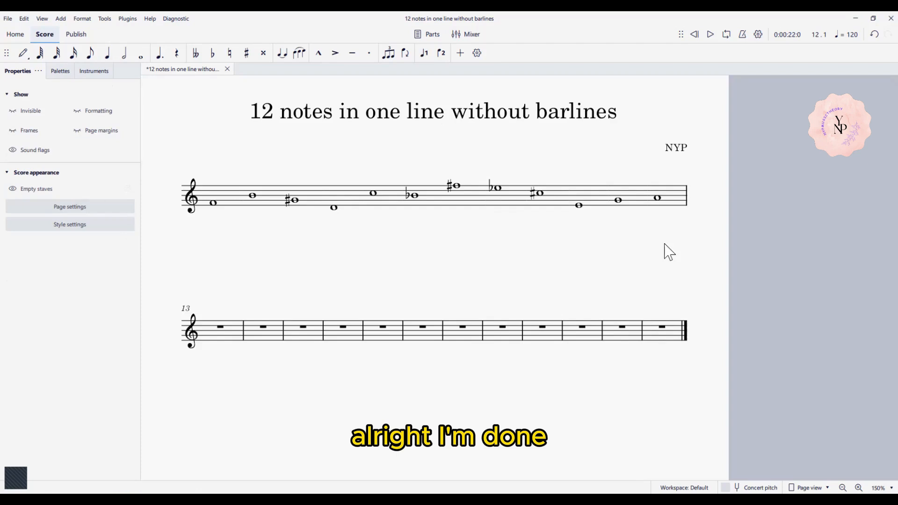
- Change the barline at the end of measure 12 to a double barline
click(686, 194)
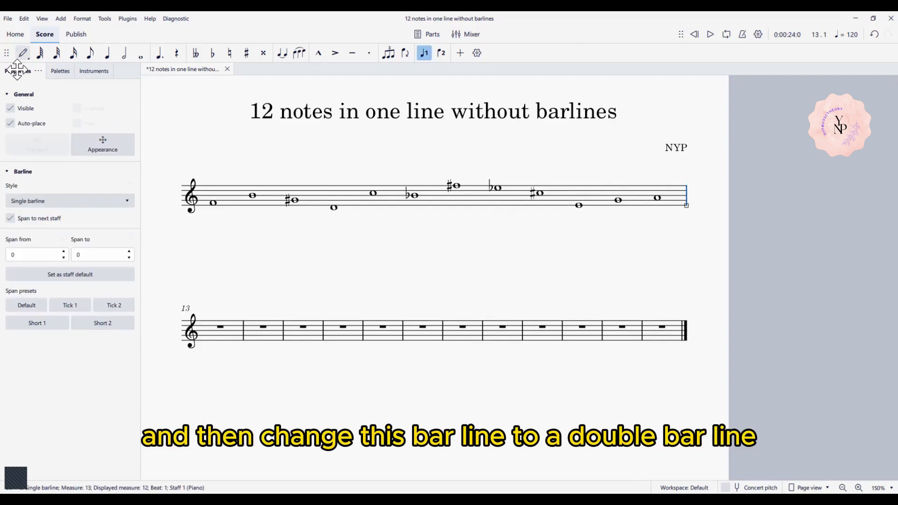
click(60, 71)
click(67, 70)
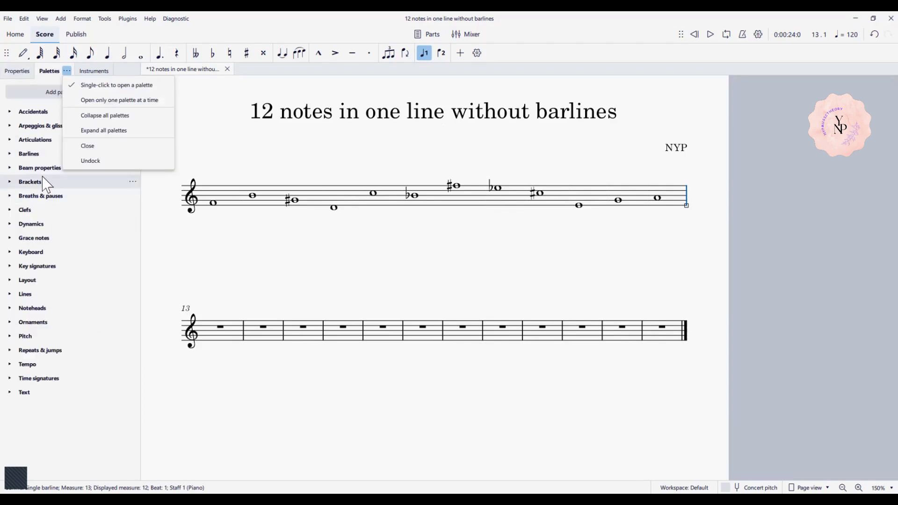
click(36, 155)
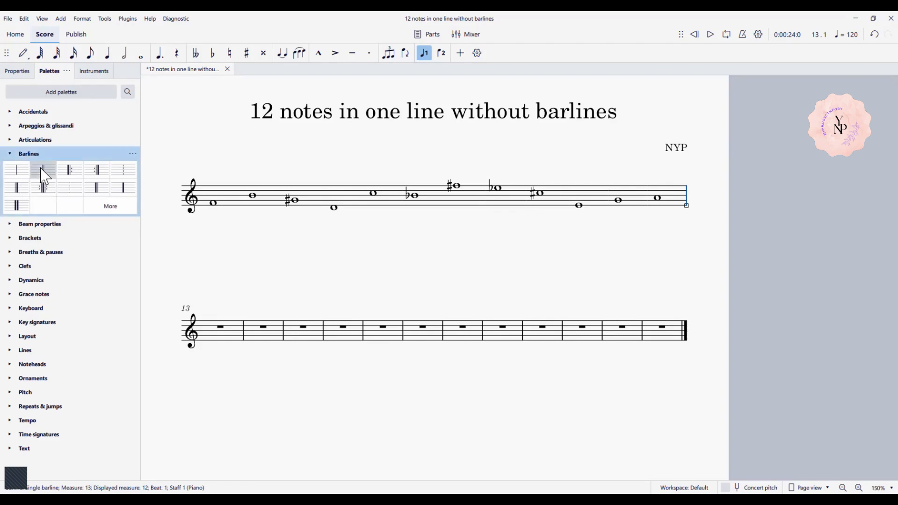
click(41, 168)
- Add a natural sign to the G4 whole note in measure 11
click(214, 203)
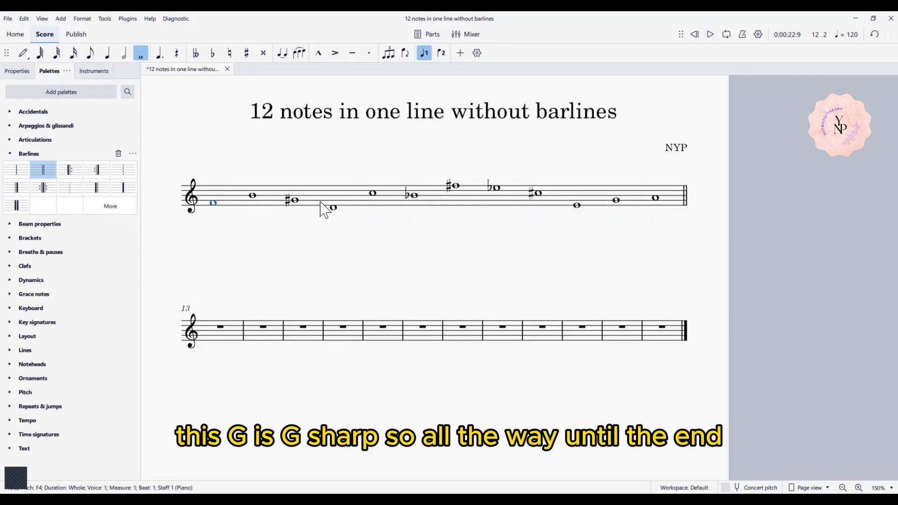
click(616, 201)
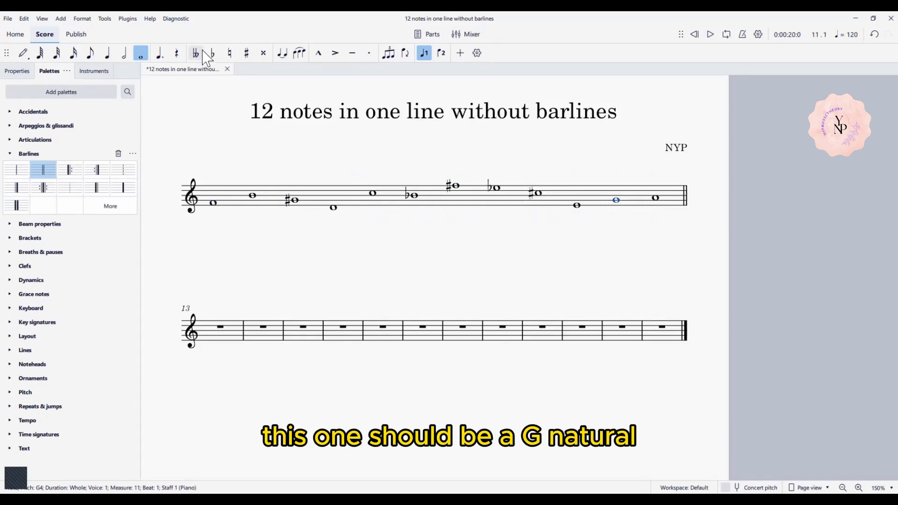
click(229, 53)
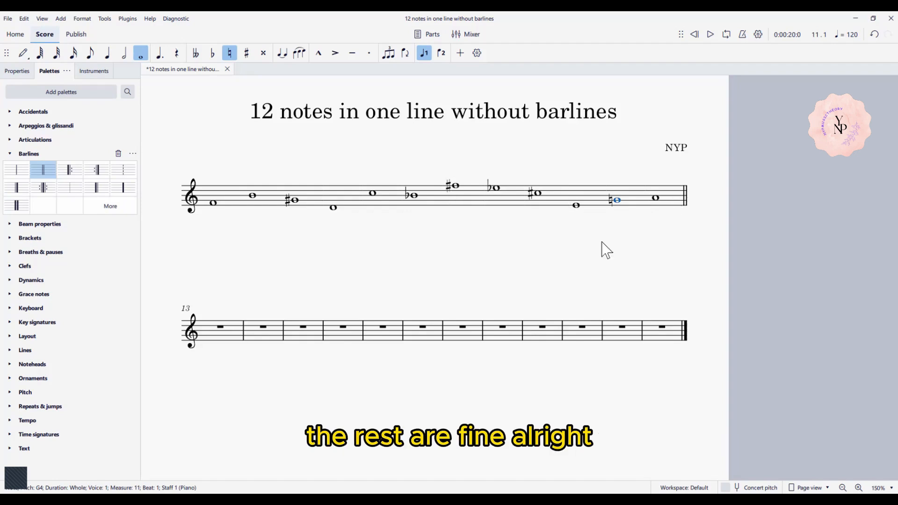
click(373, 286)
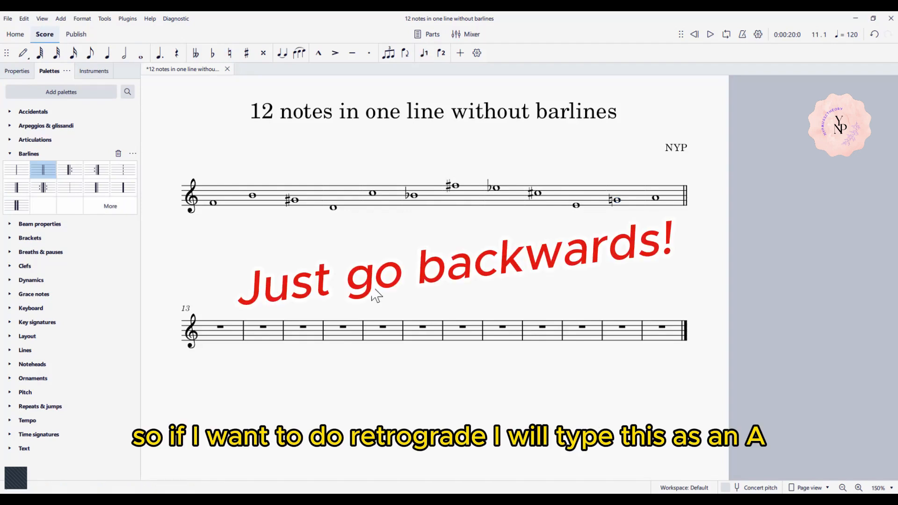
- Enter whole notes A4, G4 and E4 in measures 13 to 15 to begin the retrograde row
click(221, 327)
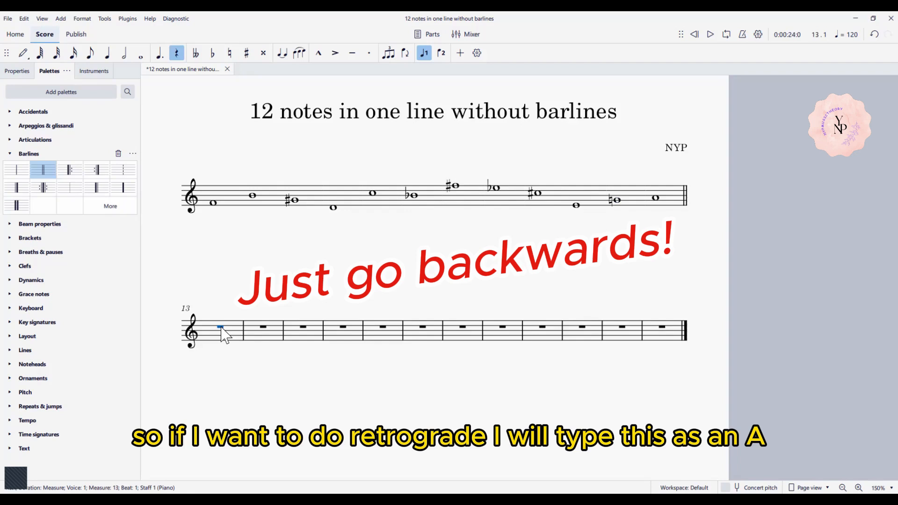
key(n)
key(7)
key(a)
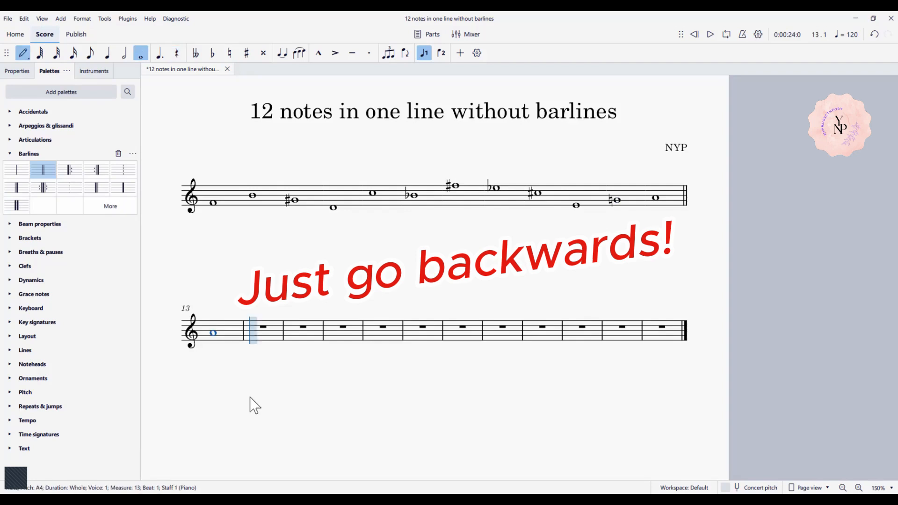
key(g)
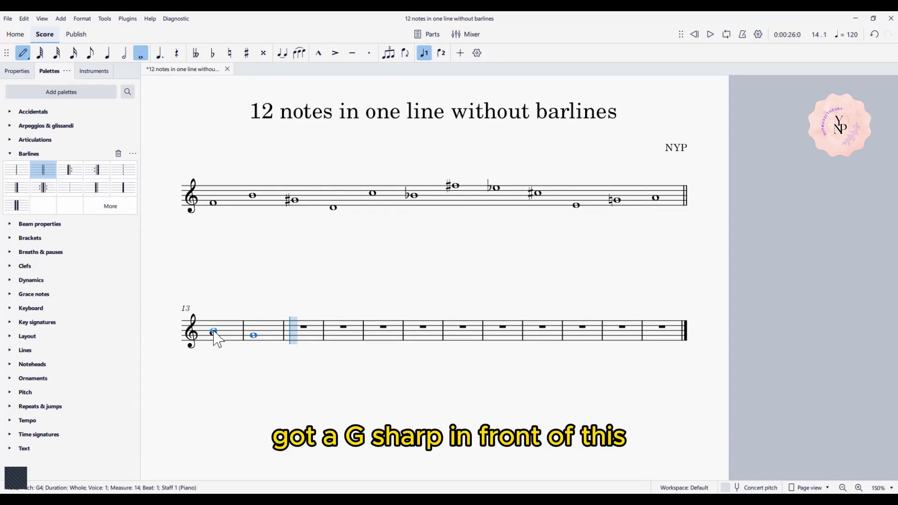
key(e)
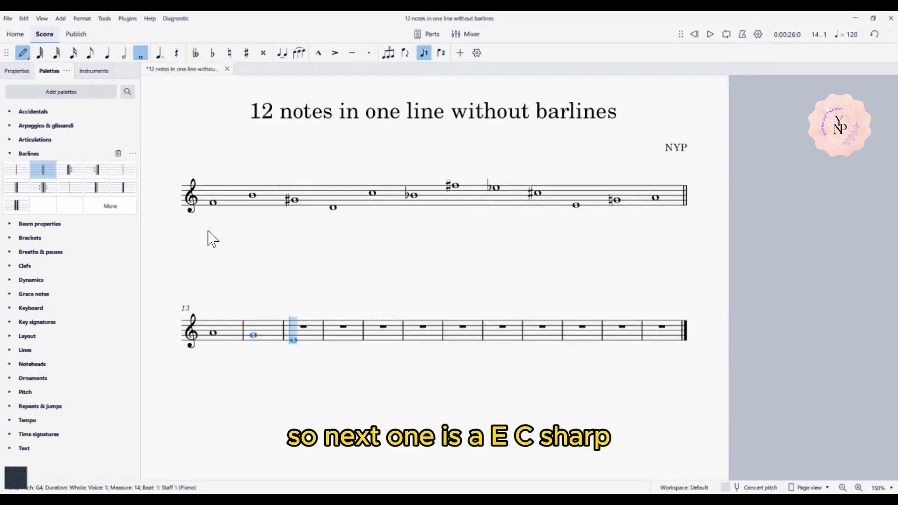
- Enter a C-sharp 5 whole note in measure 16
key(c)
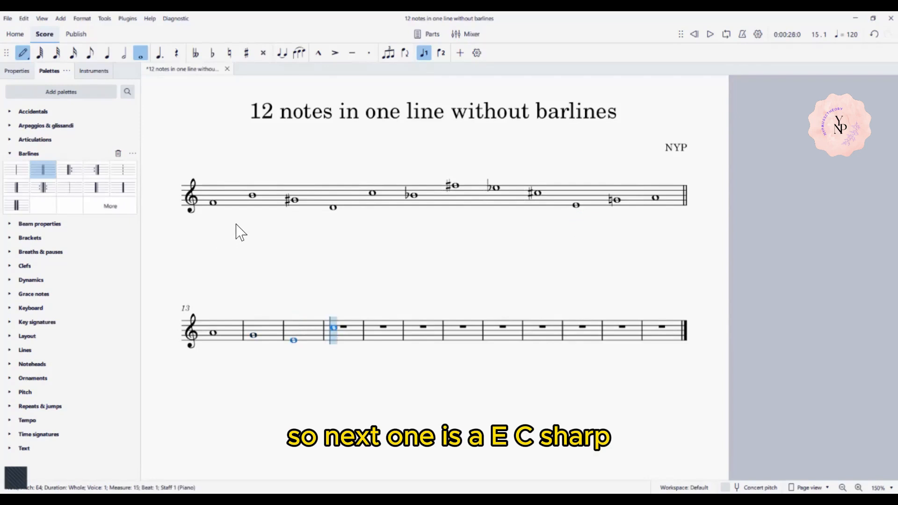
key(Escape)
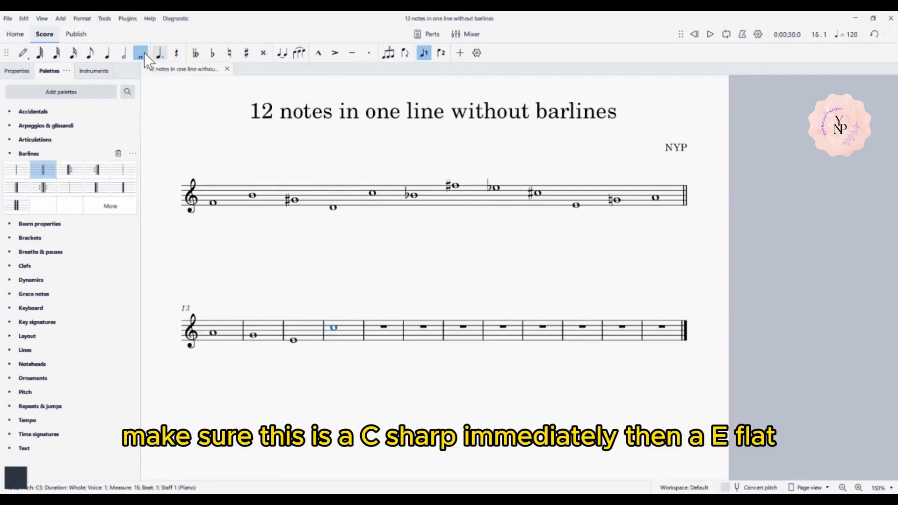
key(Up)
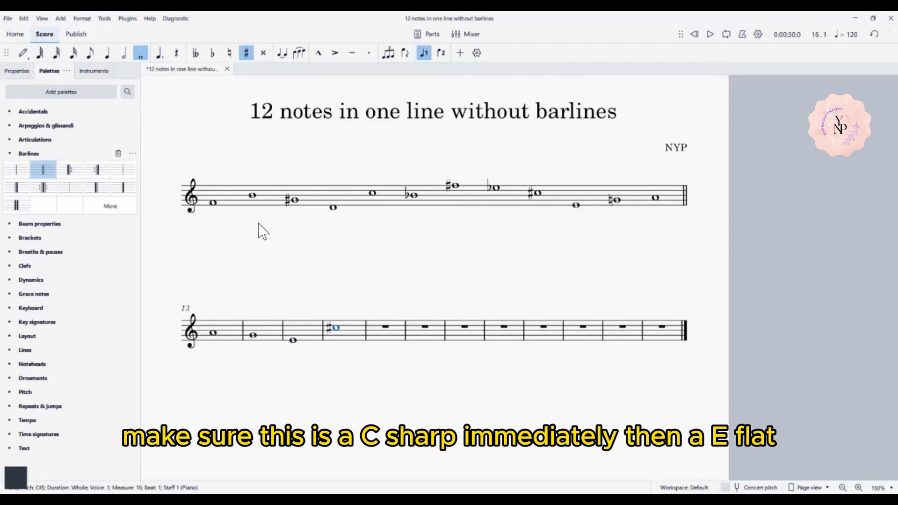
- Enter an E-flat 5 whole note in measure 17
key(n)
click(376, 323)
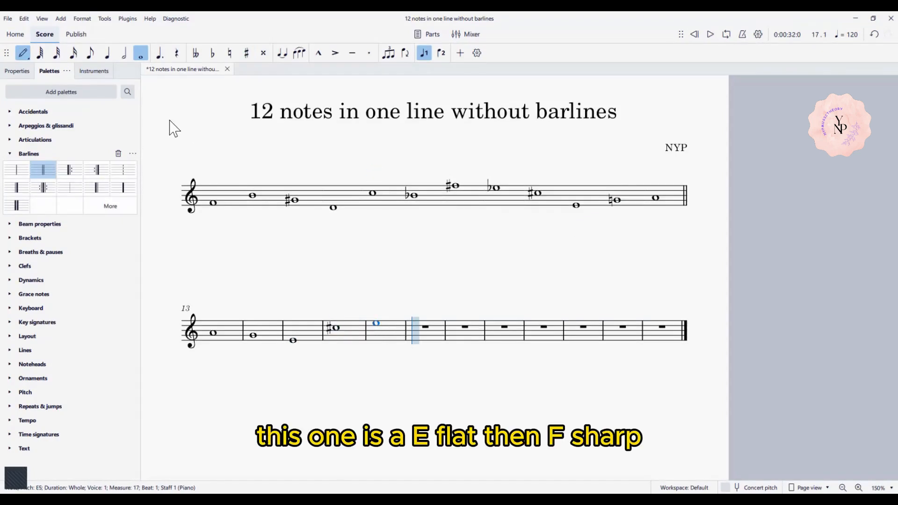
key(Escape)
click(213, 53)
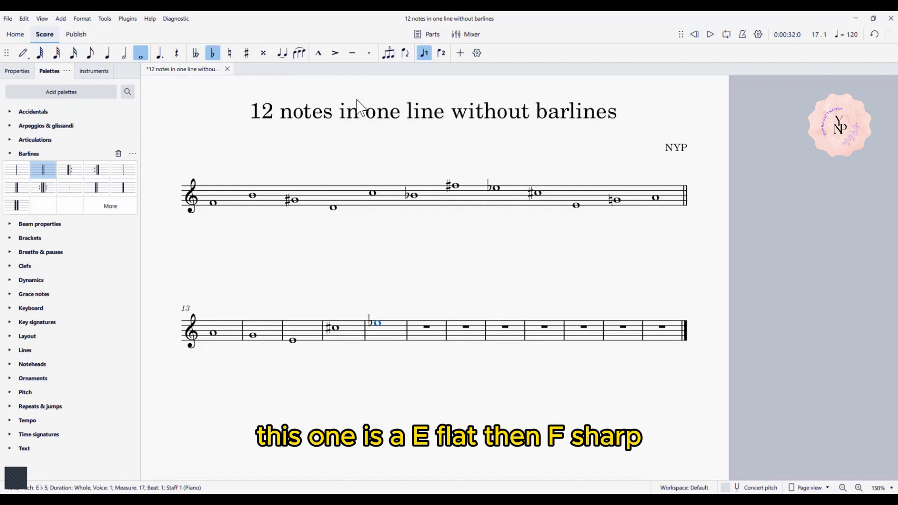
- Enter an F-sharp 5 whole note in measure 18
click(426, 327)
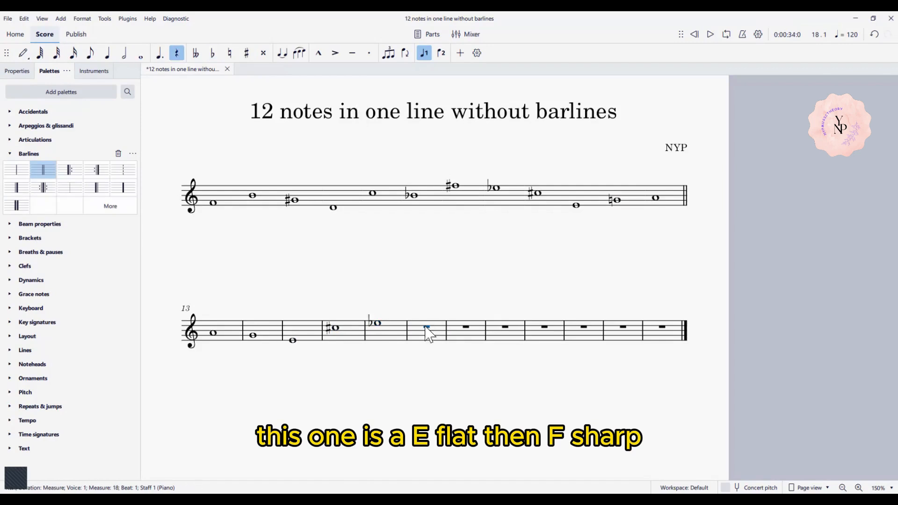
key(f)
click(873, 36)
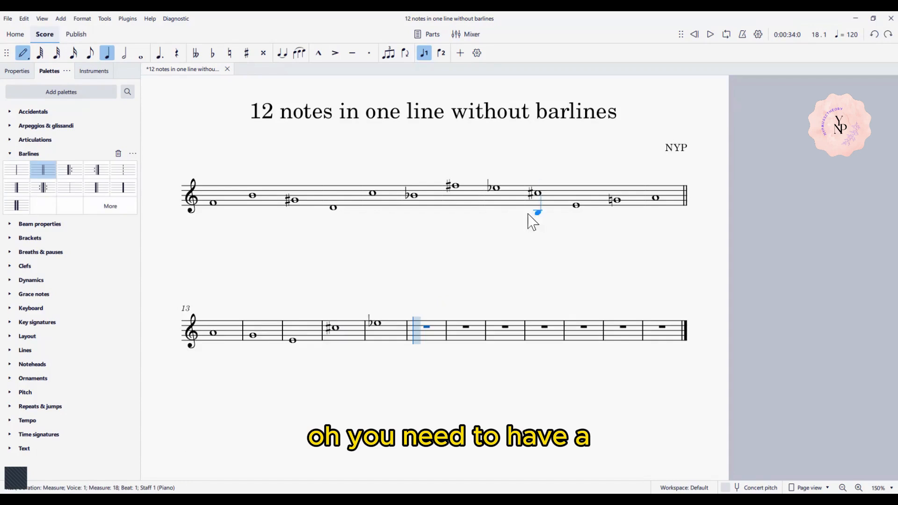
key(7)
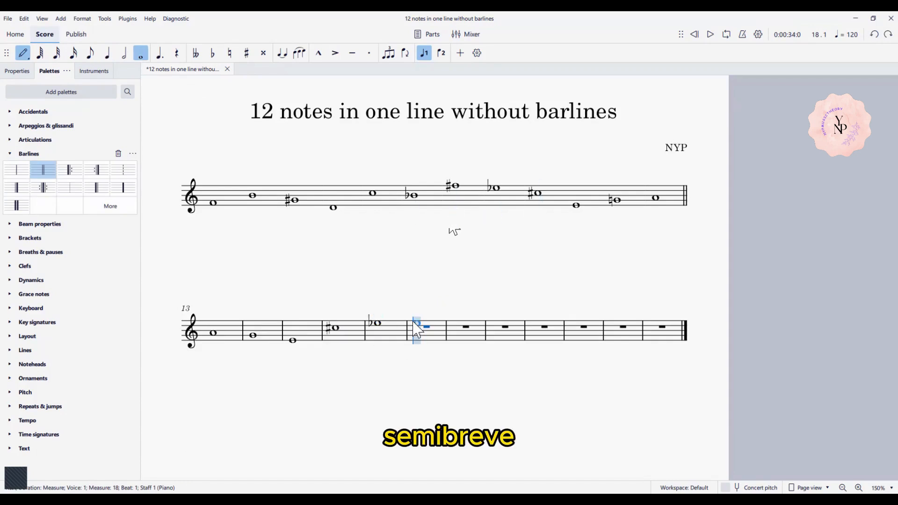
key(f)
key(Escape)
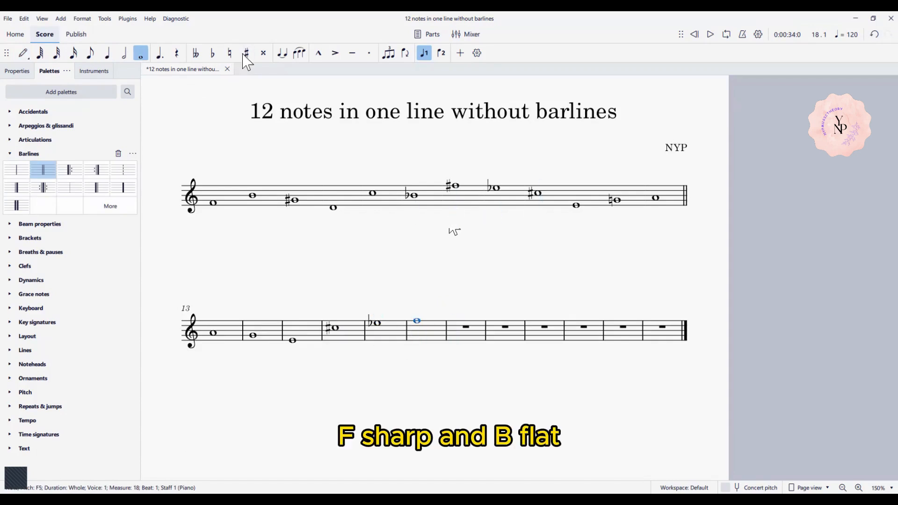
click(247, 61)
- Enter a B-flat 4 whole note in measure 19
click(466, 328)
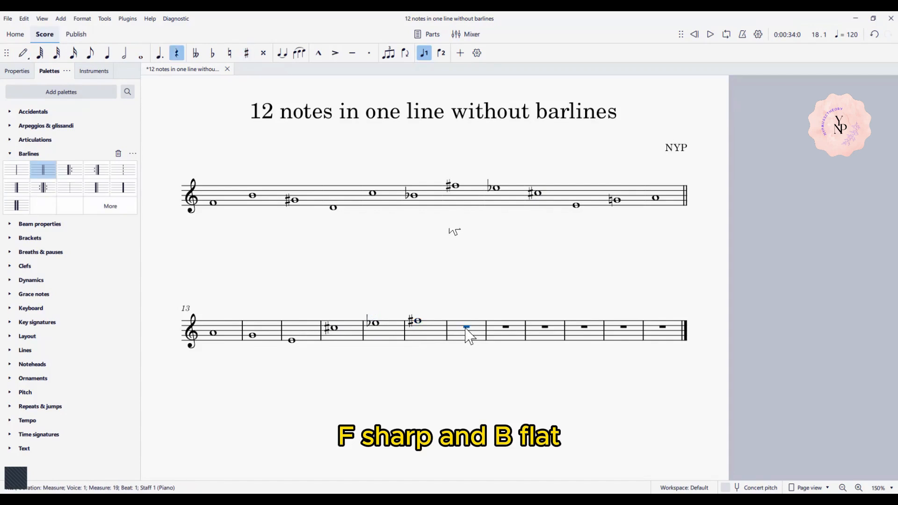
key(b)
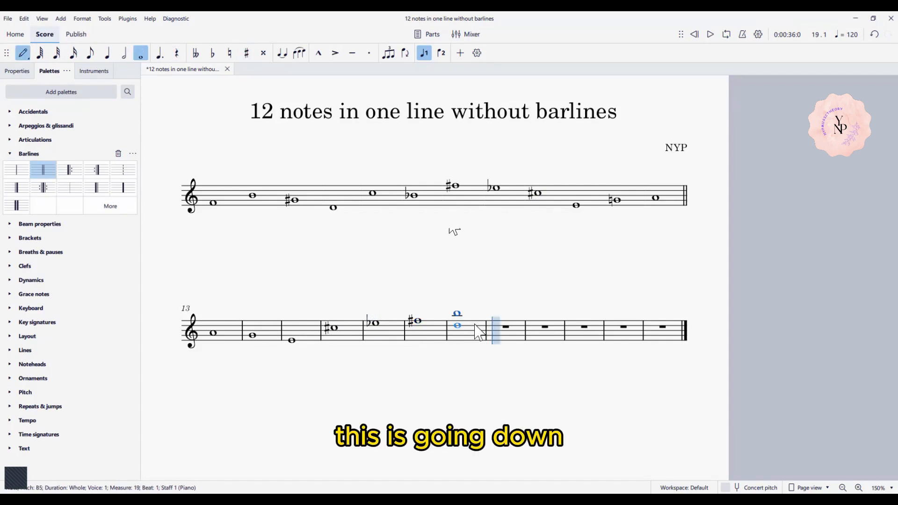
key(Up)
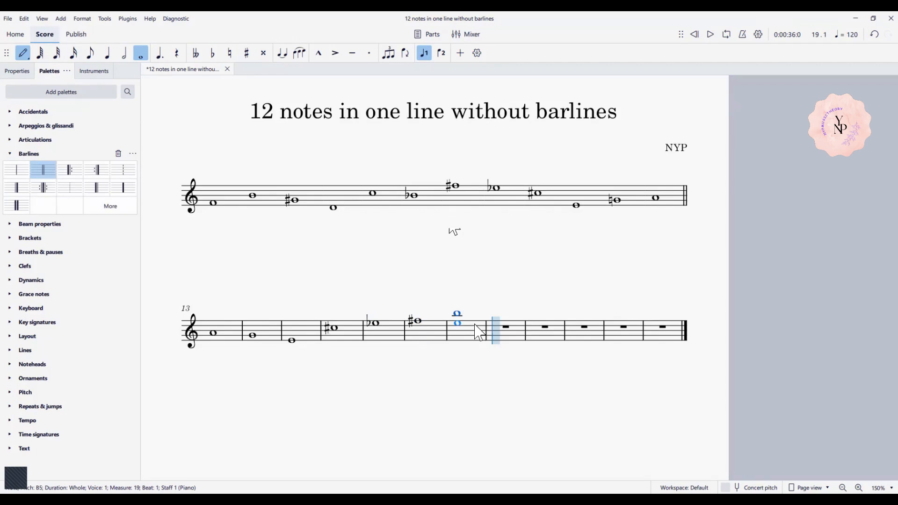
key(ctrl+Down)
key(Down)
key(Escape)
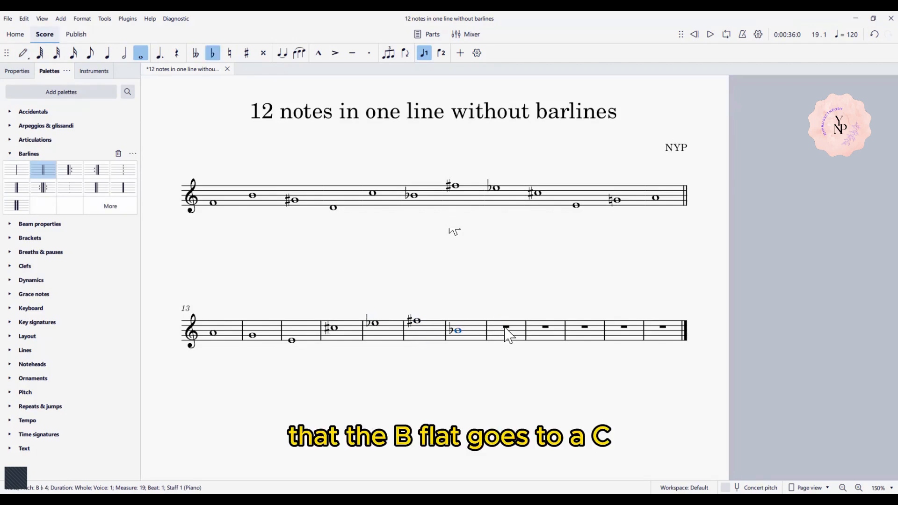
- Enter whole notes C5, D4, G4, B4 and F4 in measures 20 to 24 to complete the retrograde row
click(505, 328)
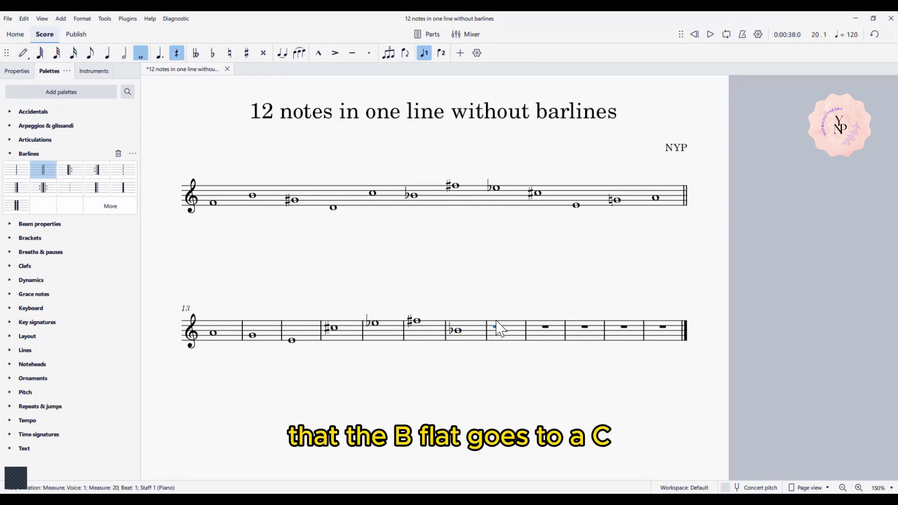
key(n)
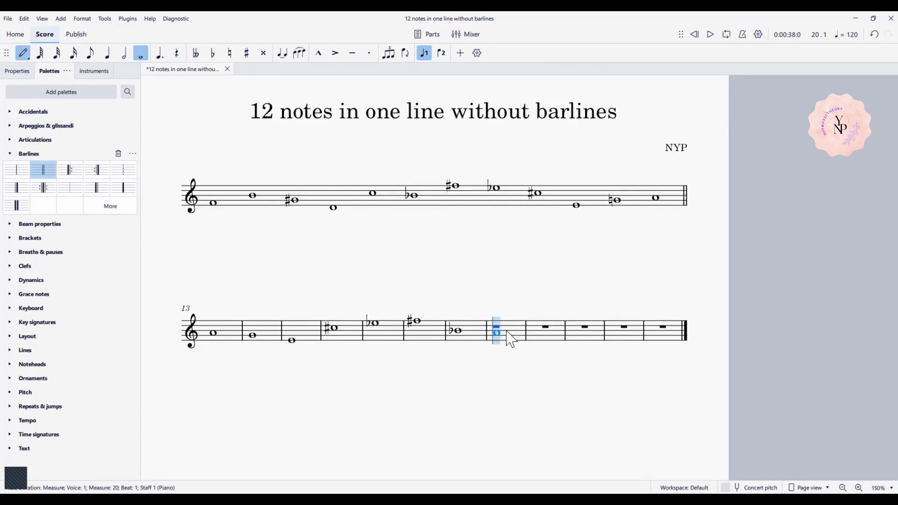
click(508, 329)
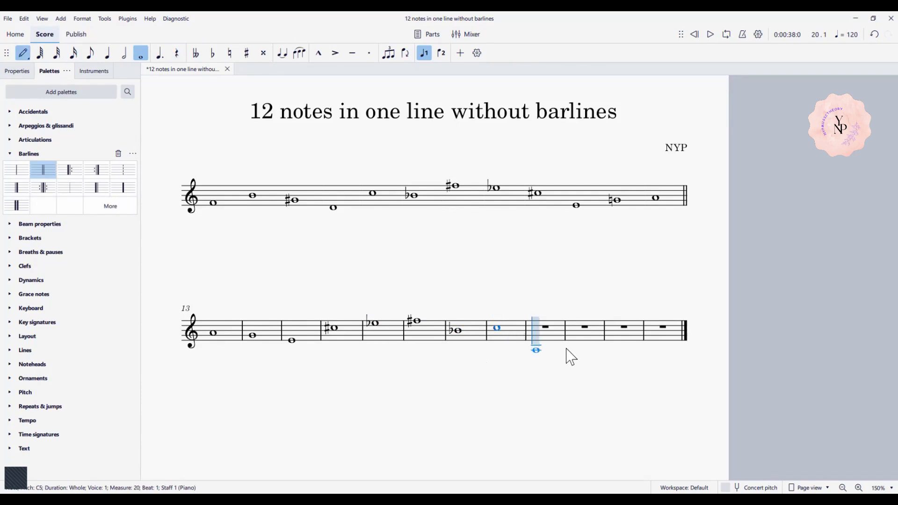
key(d)
key(g)
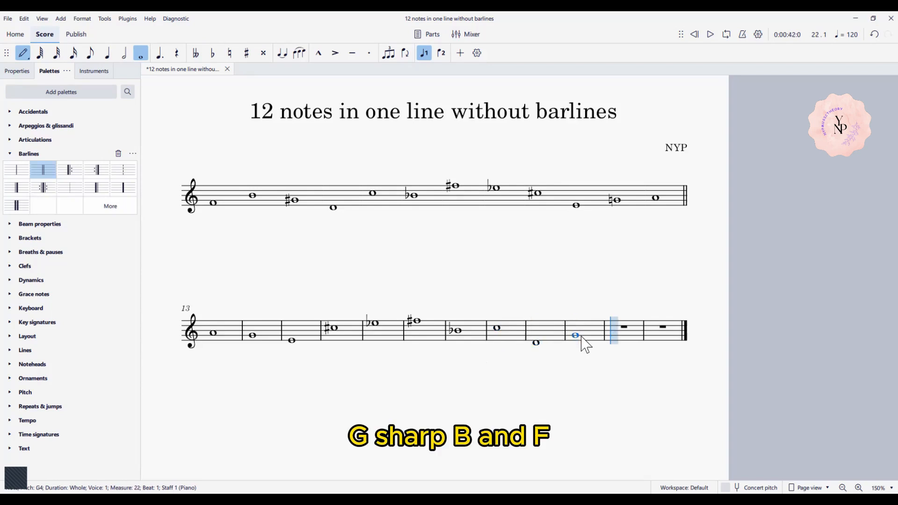
key(b)
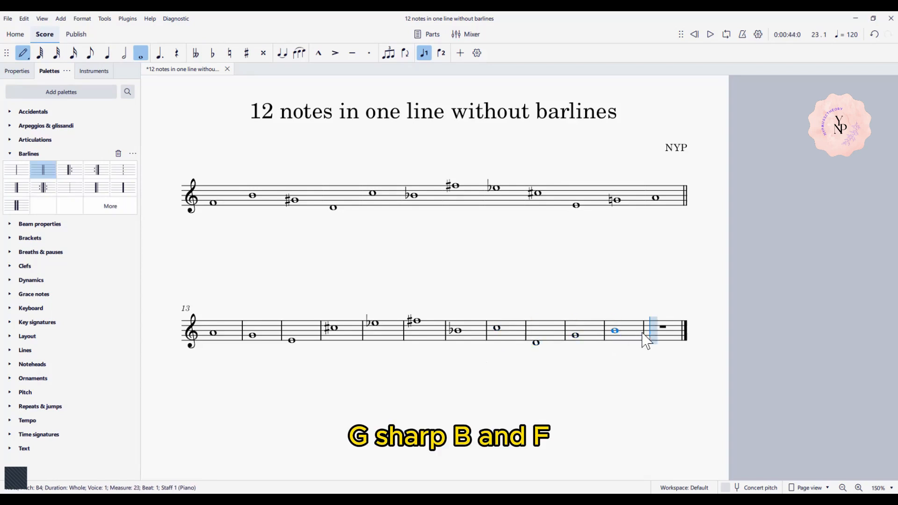
key(f)
key(Escape)
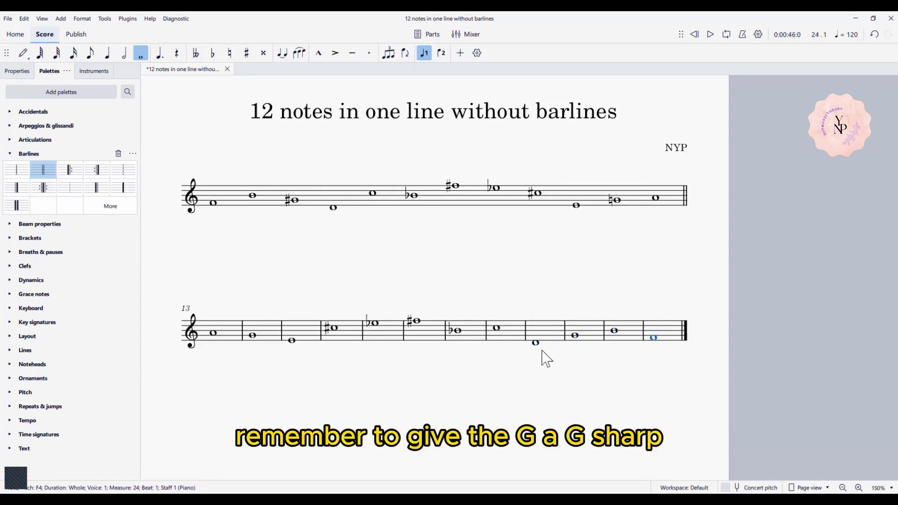
- Add a sharp to the G4 in measure 22 and natural signs to the C5 in measure 20 and the B4 in measure 23
click(575, 335)
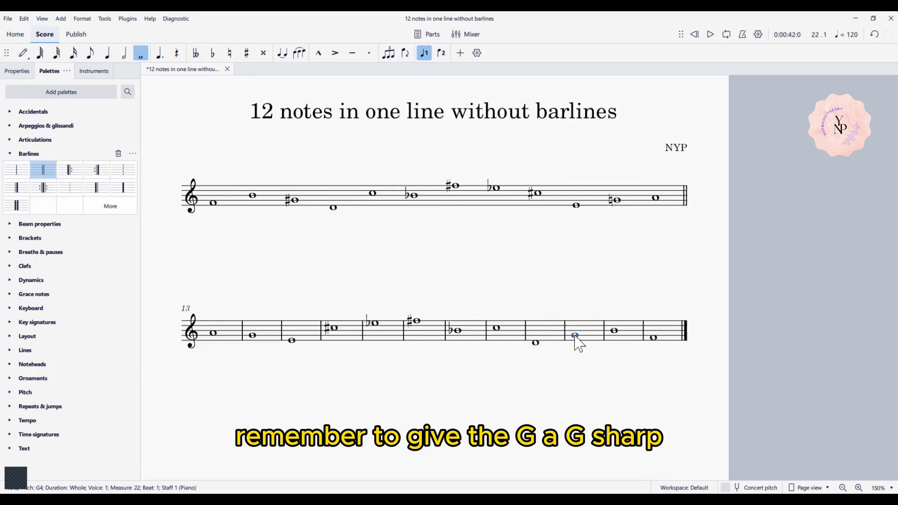
click(247, 52)
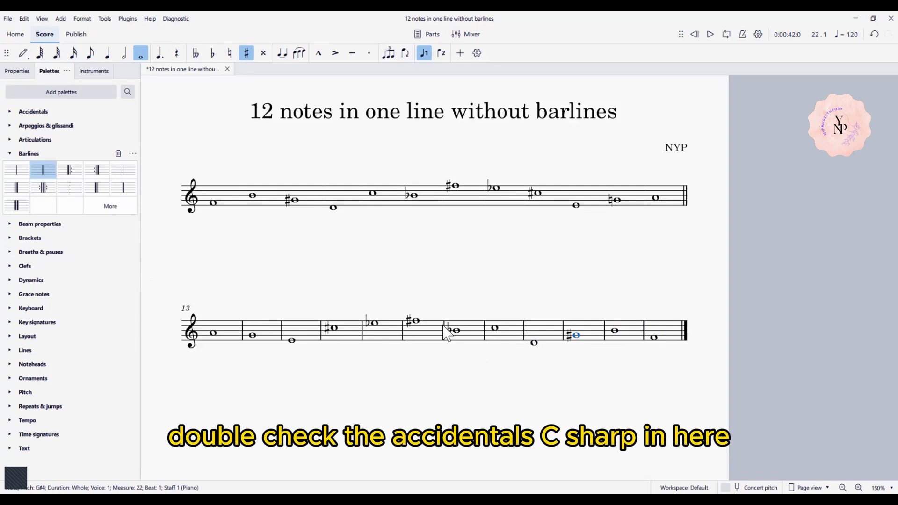
click(492, 327)
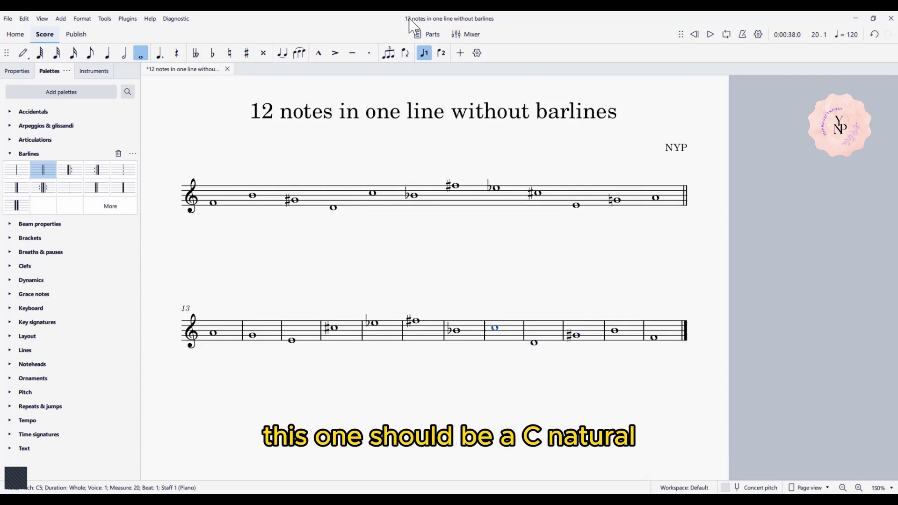
click(229, 53)
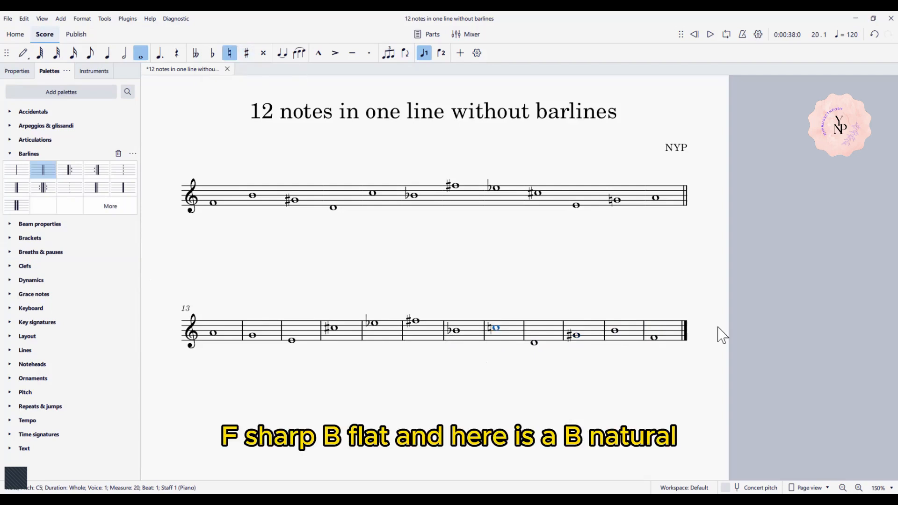
click(614, 330)
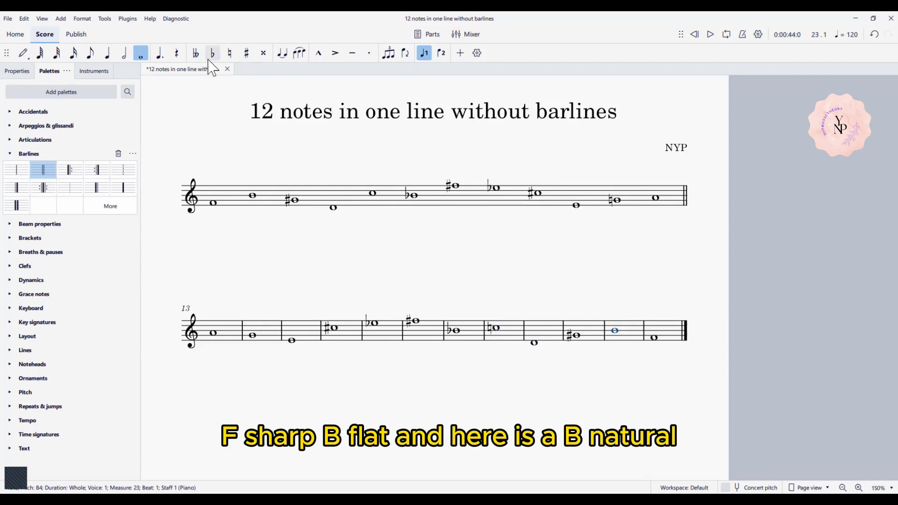
click(229, 53)
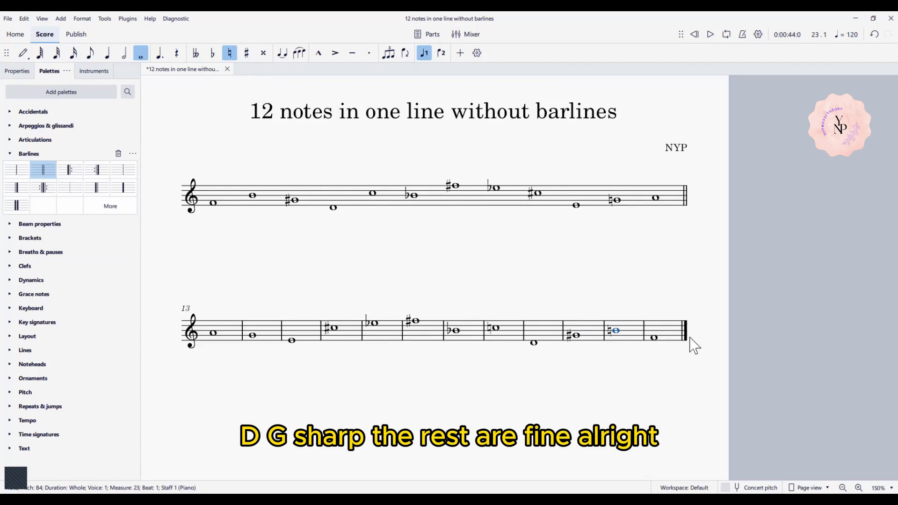
- Select all barlines on this staff through the barline after measure 13 and make them invisible
click(243, 332)
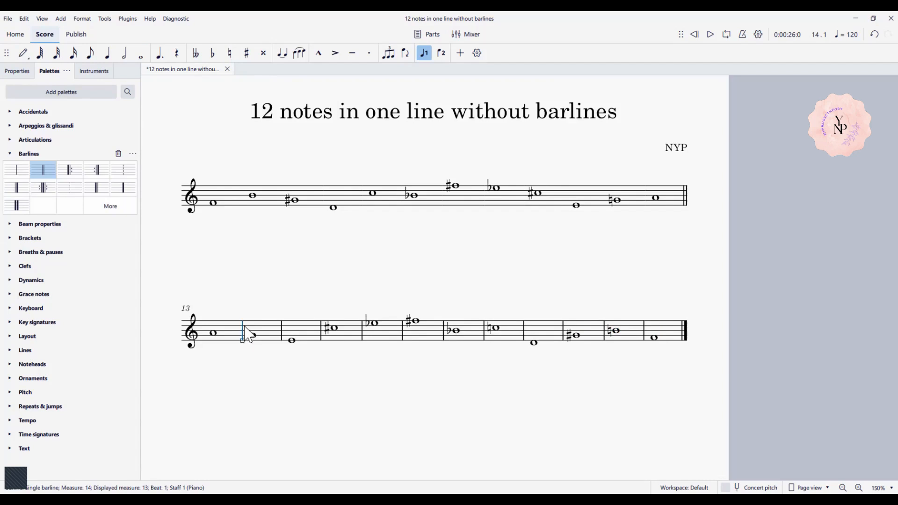
right_click(244, 332)
mouse_move(327, 408)
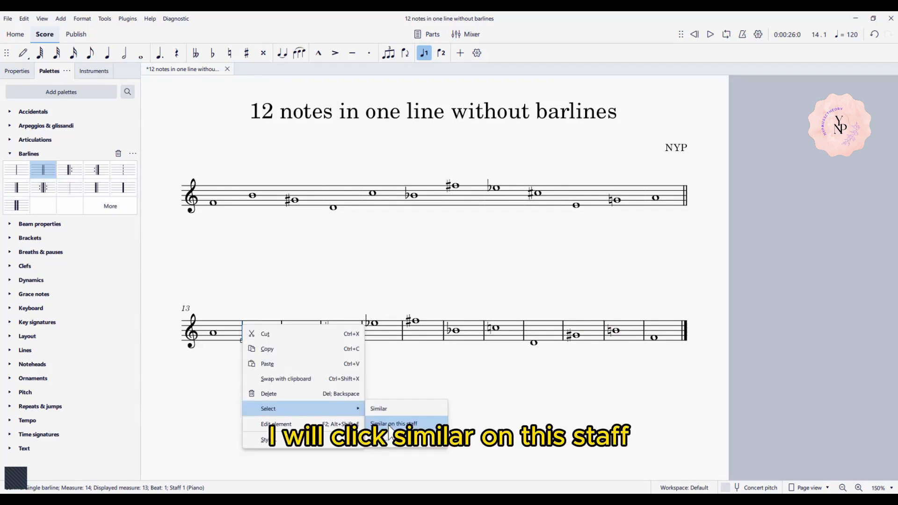
click(390, 424)
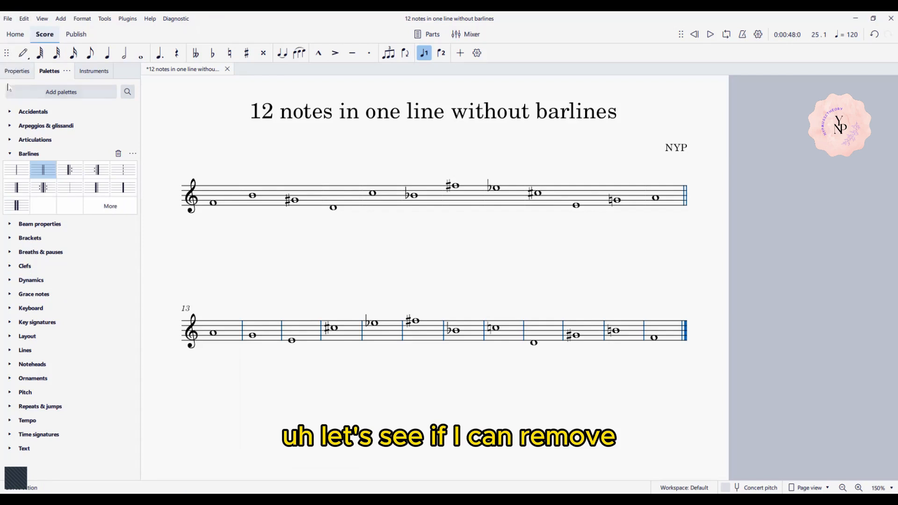
click(28, 70)
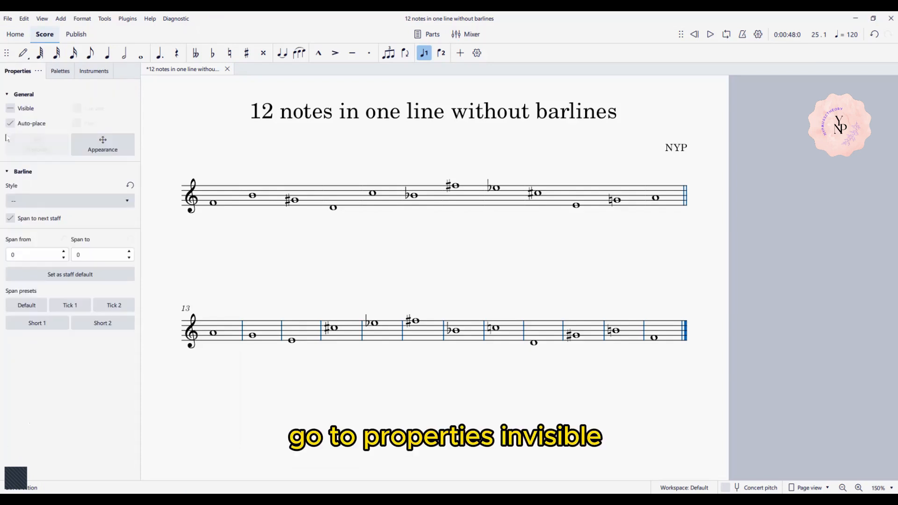
click(11, 109)
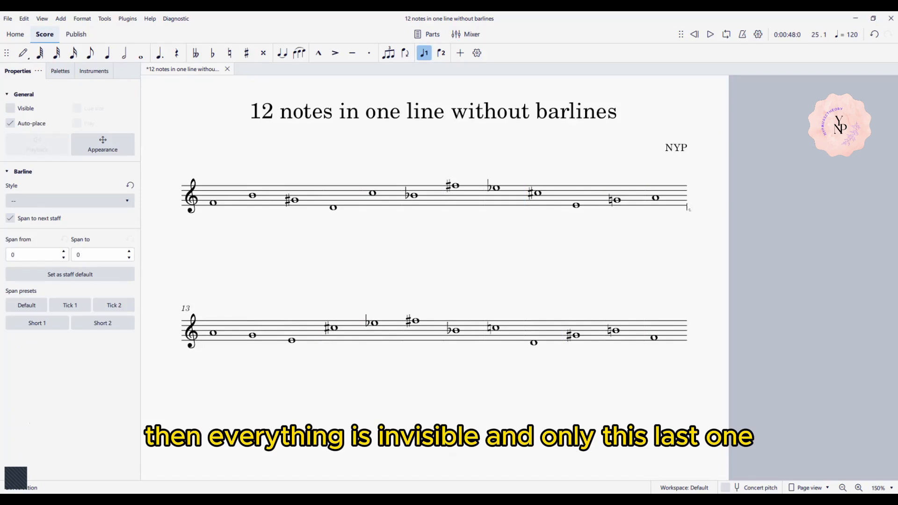
key(Escape)
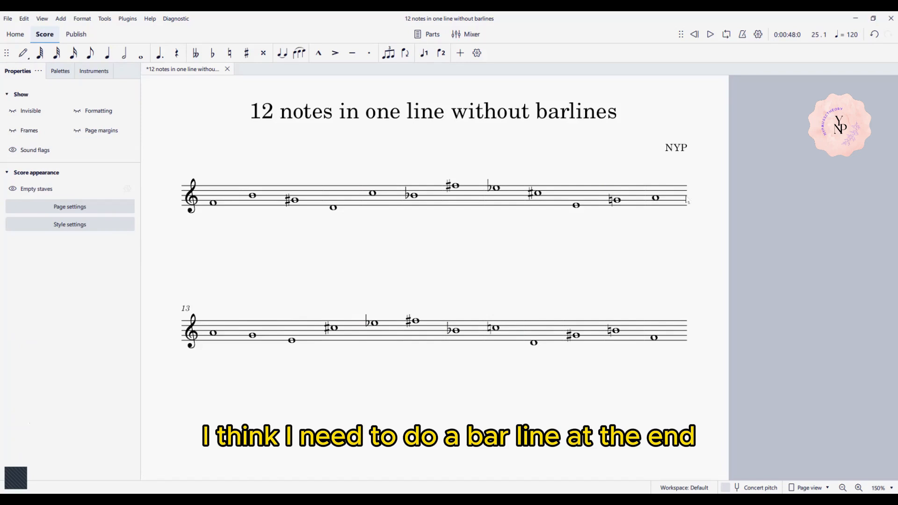
- Show the score's invisible elements and select the hidden double barline at the end of the first line
click(687, 200)
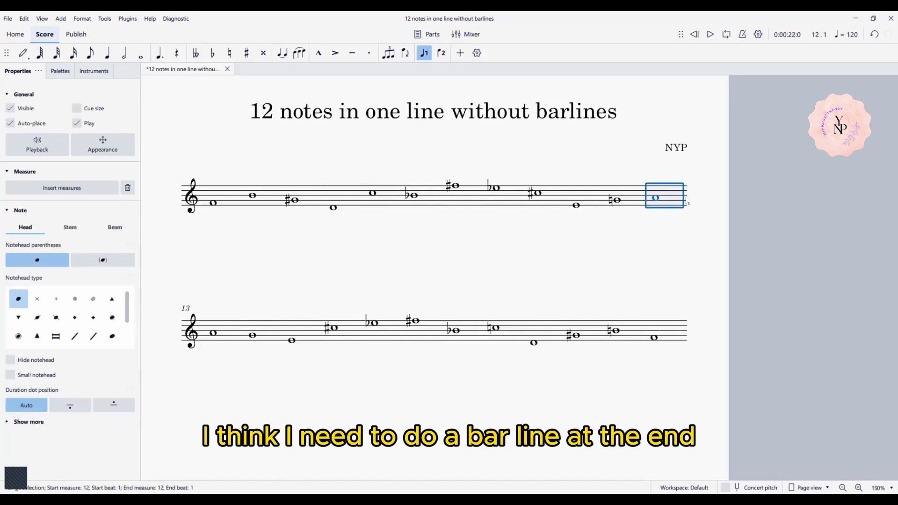
click(669, 225)
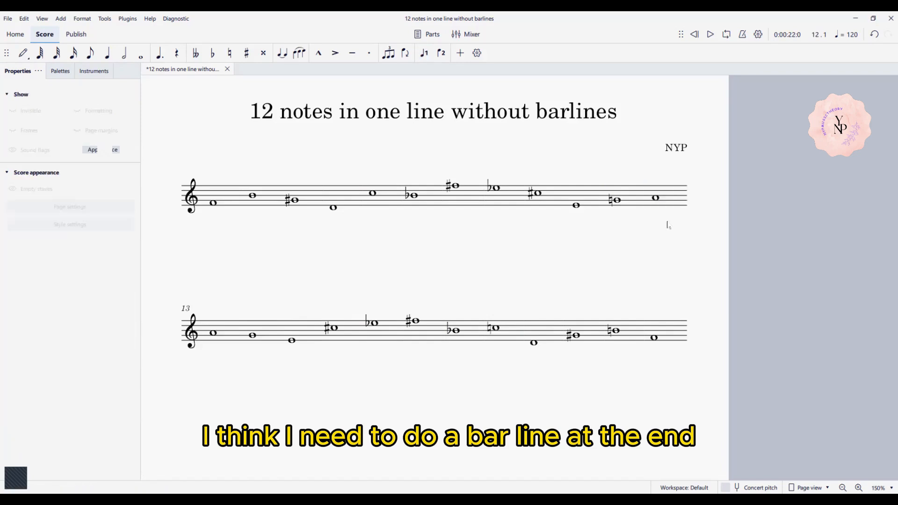
click(27, 113)
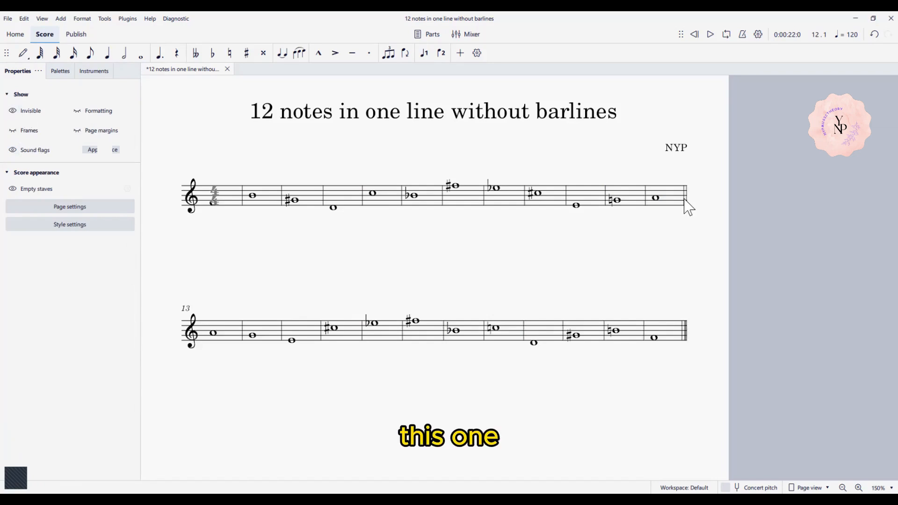
click(685, 201)
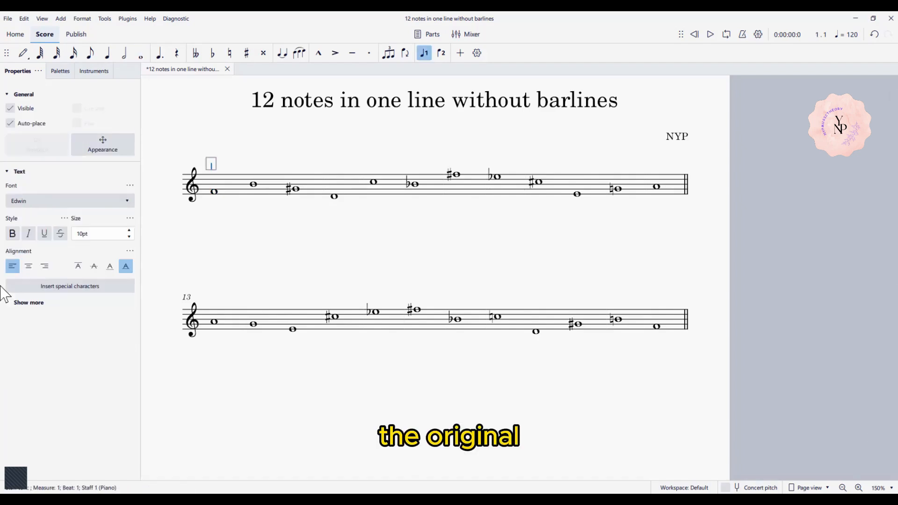
- Label the first line "original" above measure 1 and the second line "retrograde" above its first note
text(original)
key(Escape)
click(214, 322)
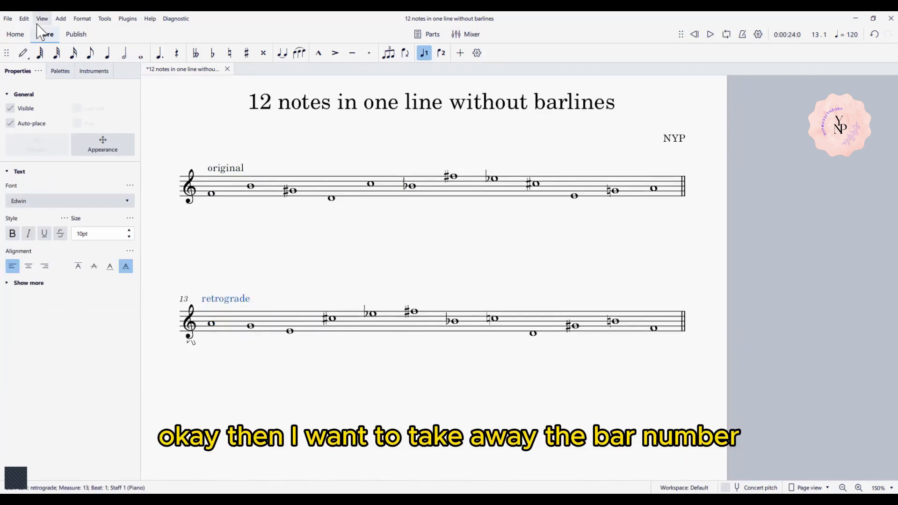
- Turn off measure numbers in the score's style settings
click(82, 19)
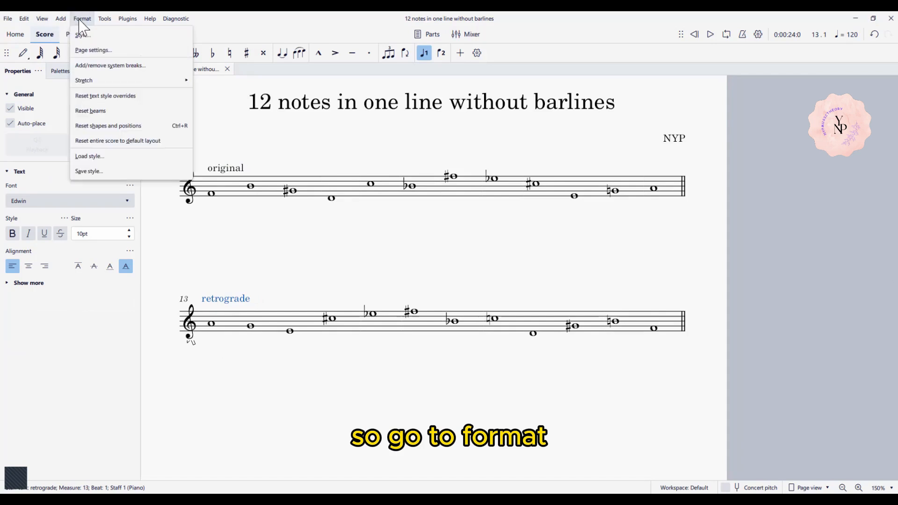
click(87, 36)
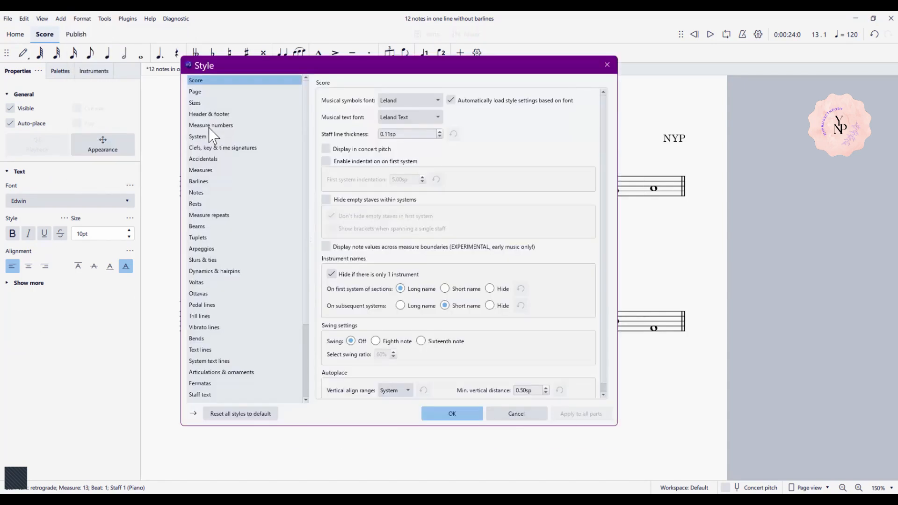
click(211, 126)
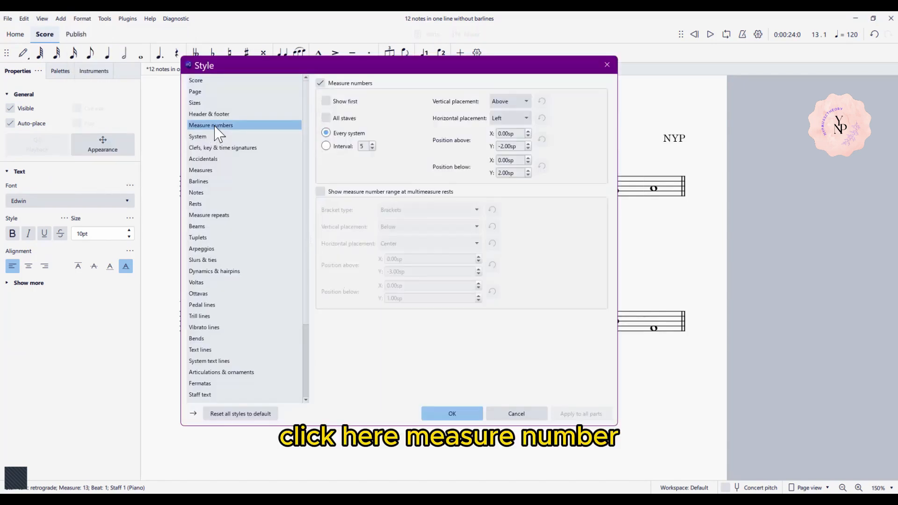
click(321, 83)
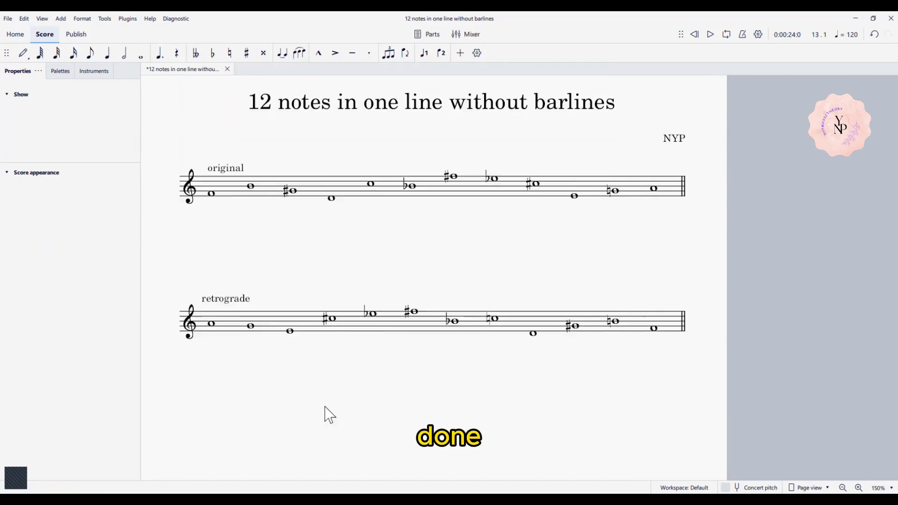